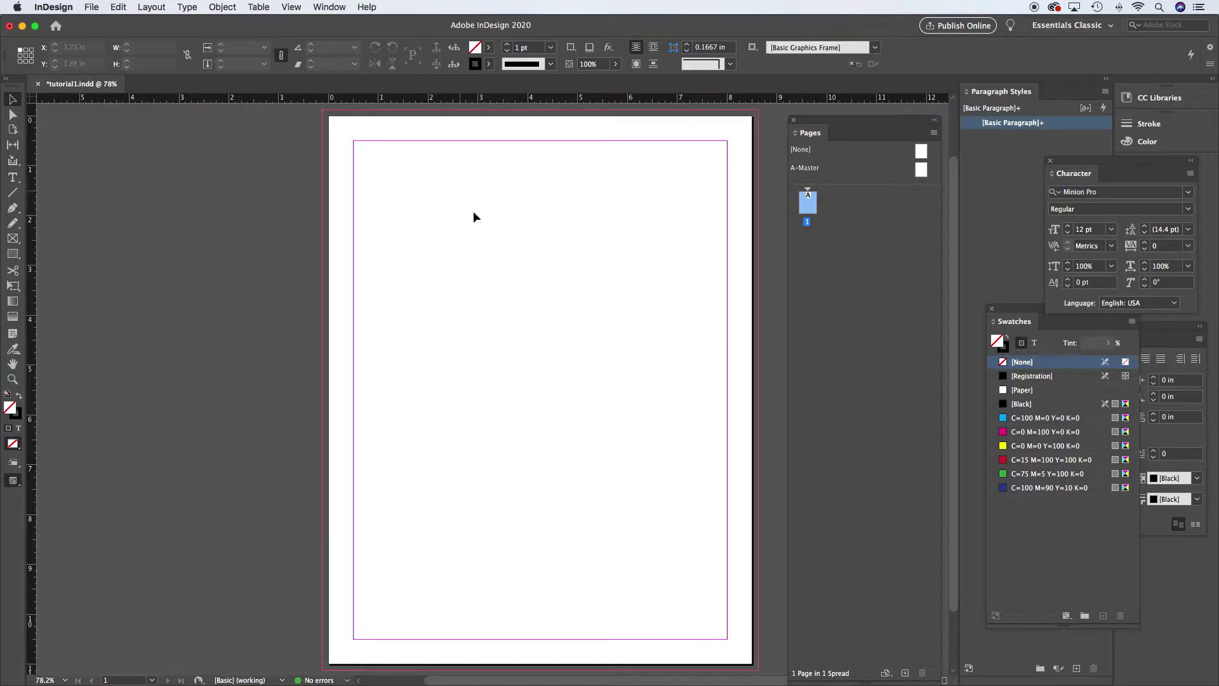
Shift the blank page view and move the floating Pages panel into the docked panels on the right.
mouse_move(571, 305)
left_mouse_down()
mouse_move(506, 302)
mouse_move(539, 191)
mouse_move(589, 343)
mouse_move(558, 302)
mouse_move(568, 305)
left_mouse_up()
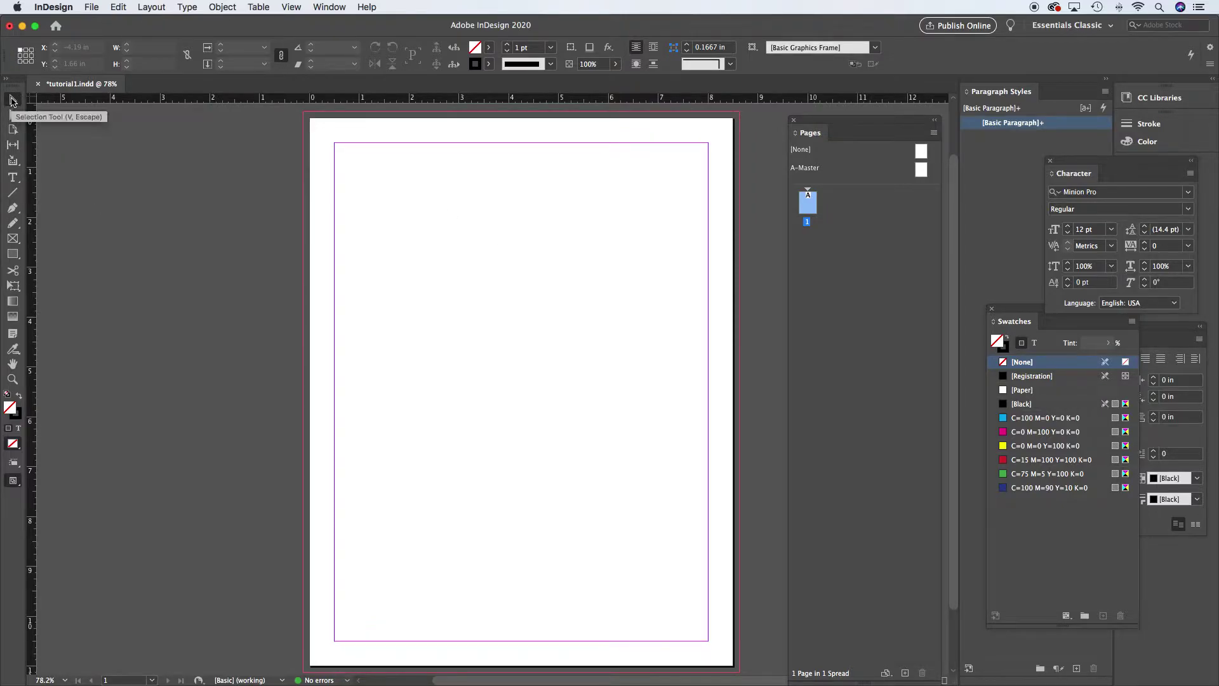
left_click(12, 100)
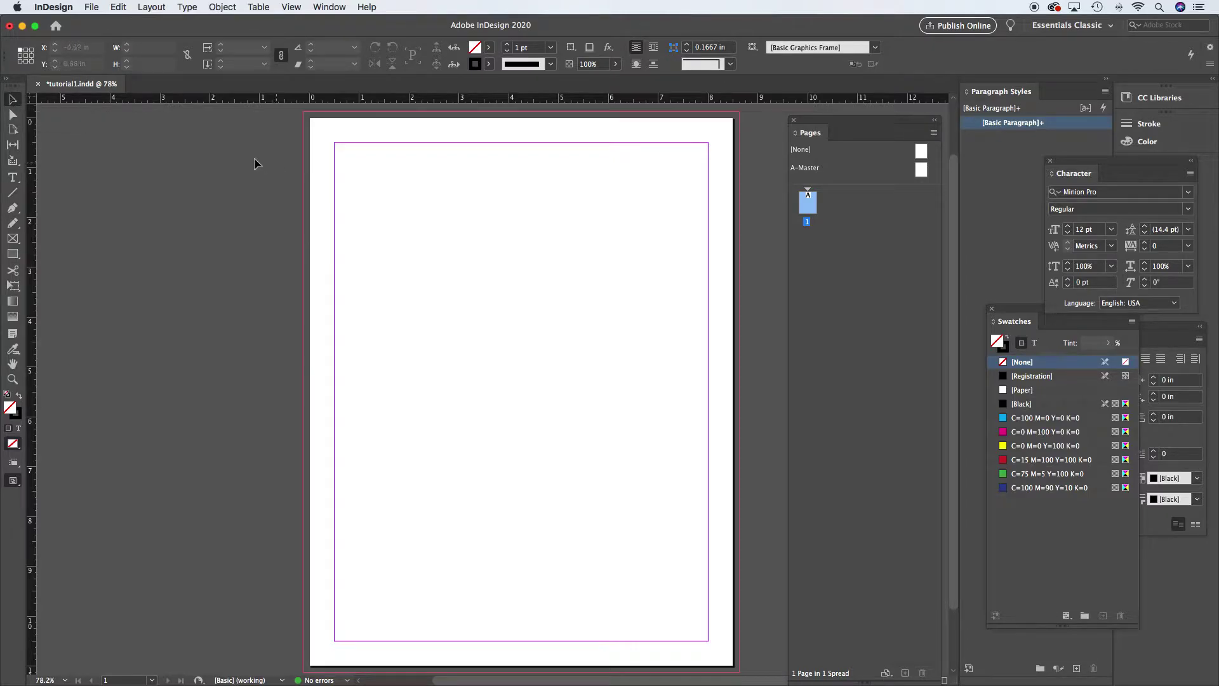
left_click_drag(819, 122, 1024, 144)
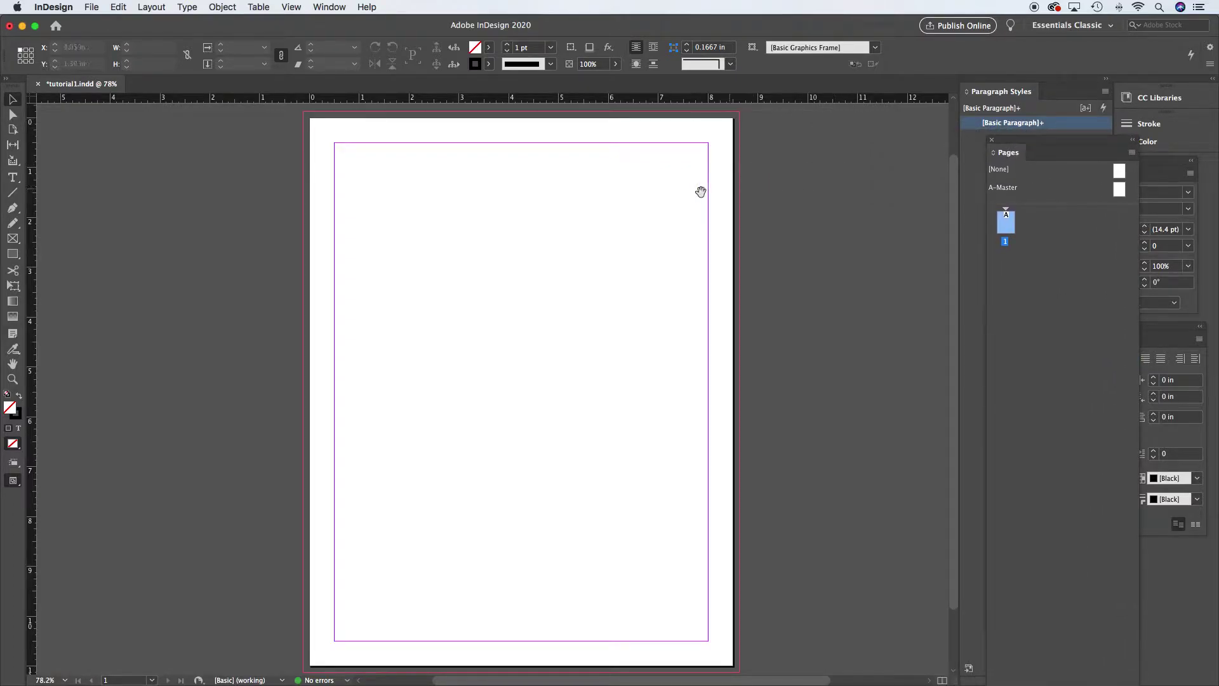
Pan the page view right and open the File menu to reach Place….
mouse_move(696, 191)
left_mouse_down()
mouse_move(762, 193)
mouse_move(720, 187)
left_mouse_up()
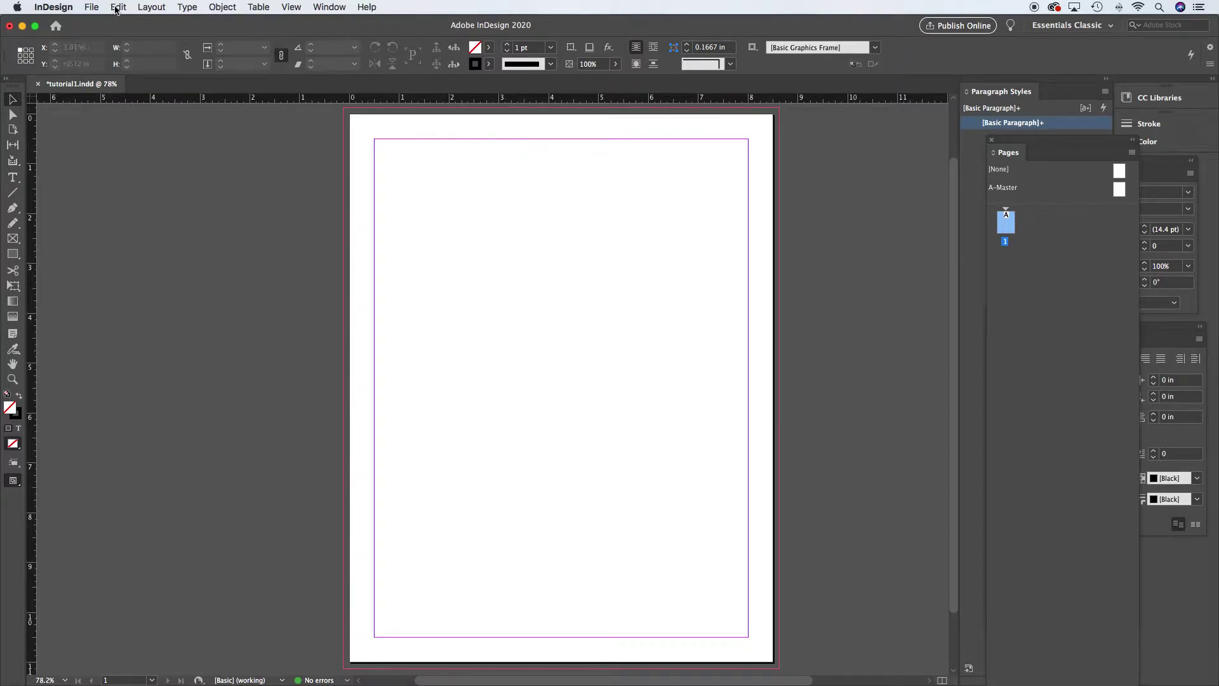
left_click(92, 8)
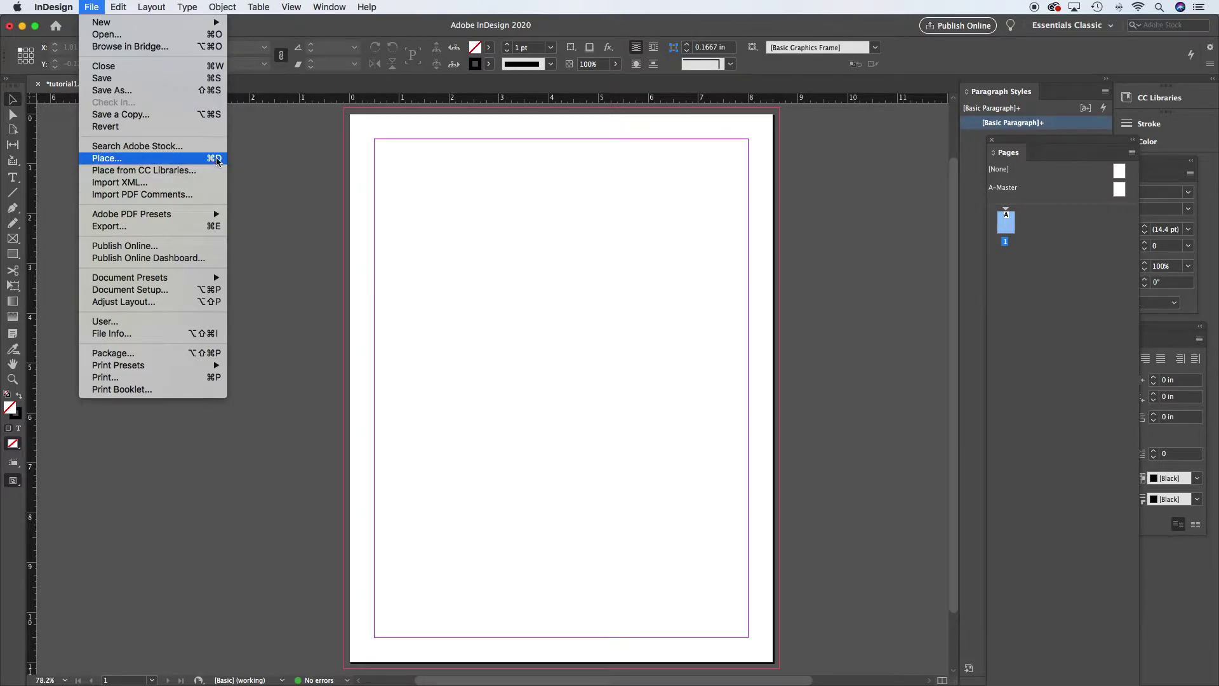
Place black_hotrod_couple.jpg from InDesign_tutorial_week2 > images as a small frame at top-left.
left_click(216, 161)
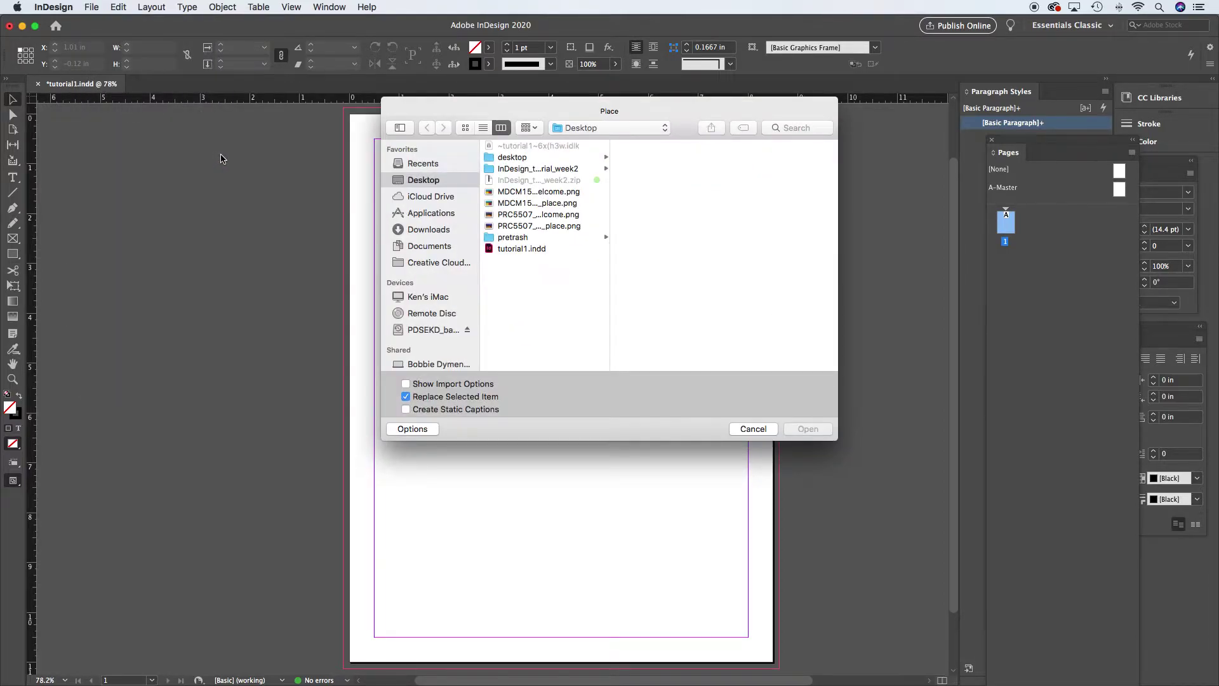
left_click(487, 169)
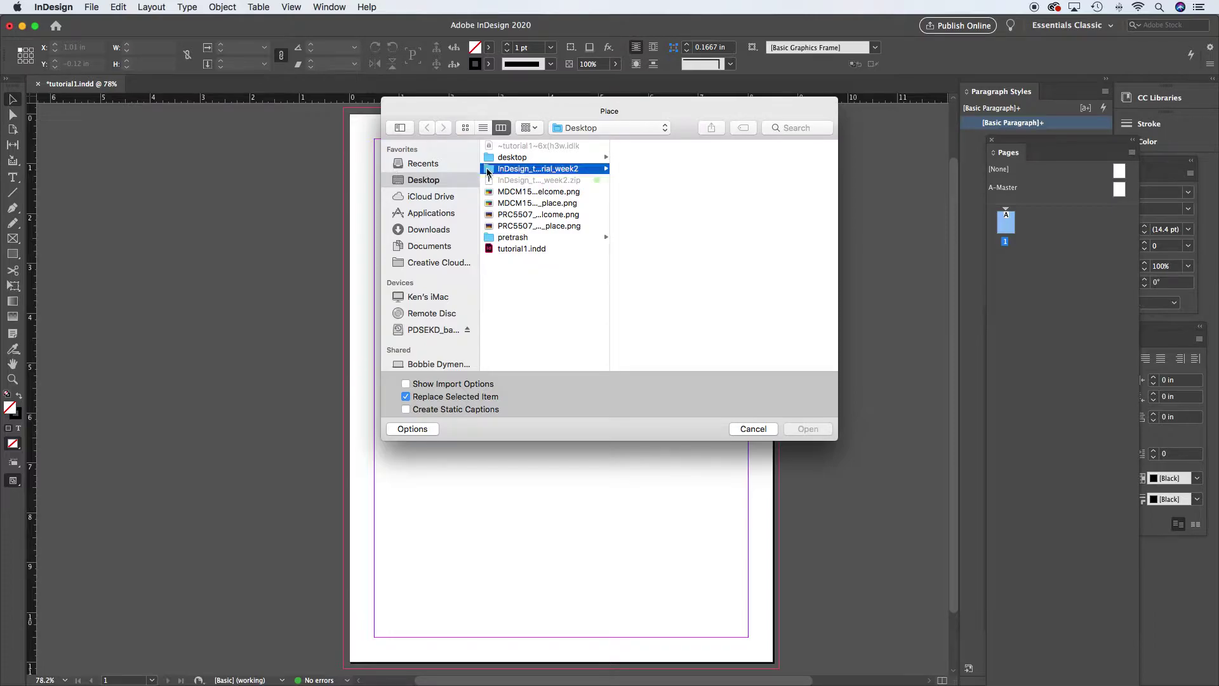
left_click(622, 148)
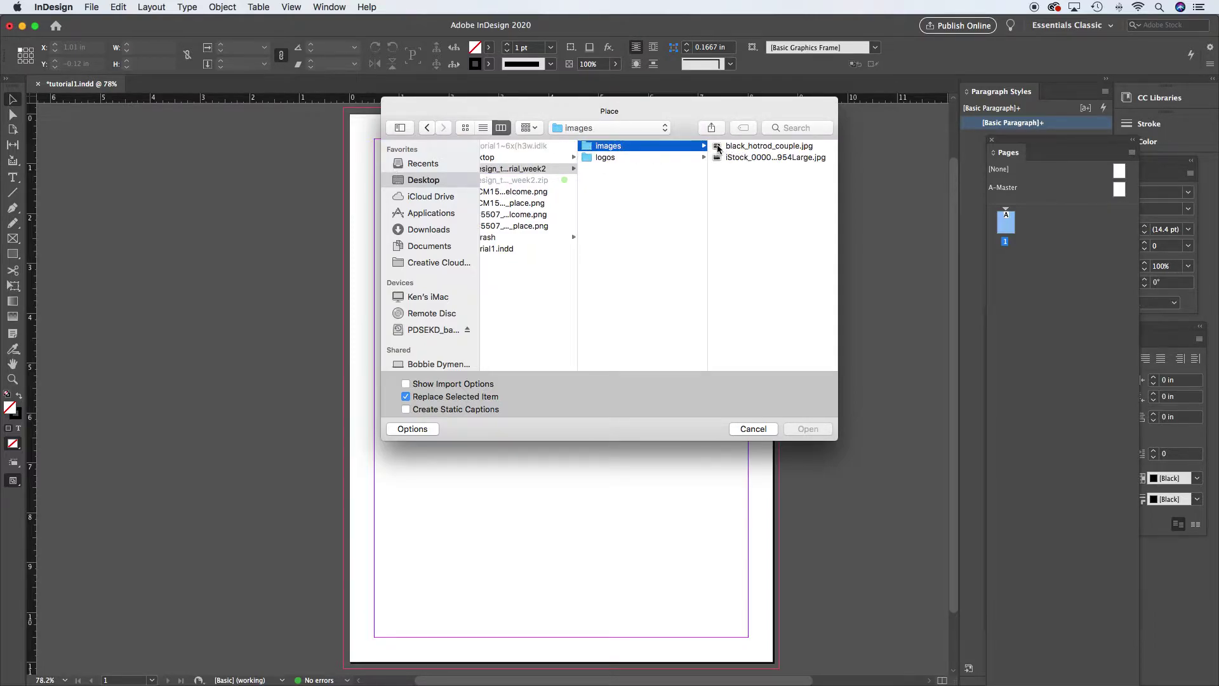
left_click(718, 146)
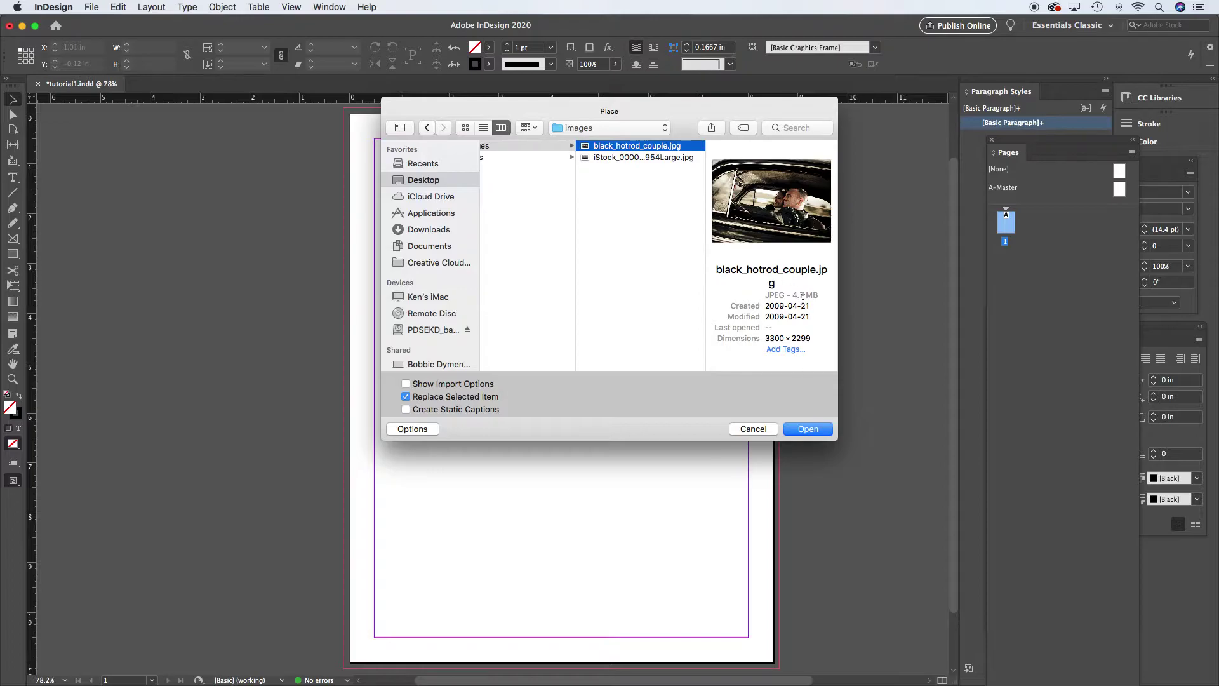
left_click(808, 430)
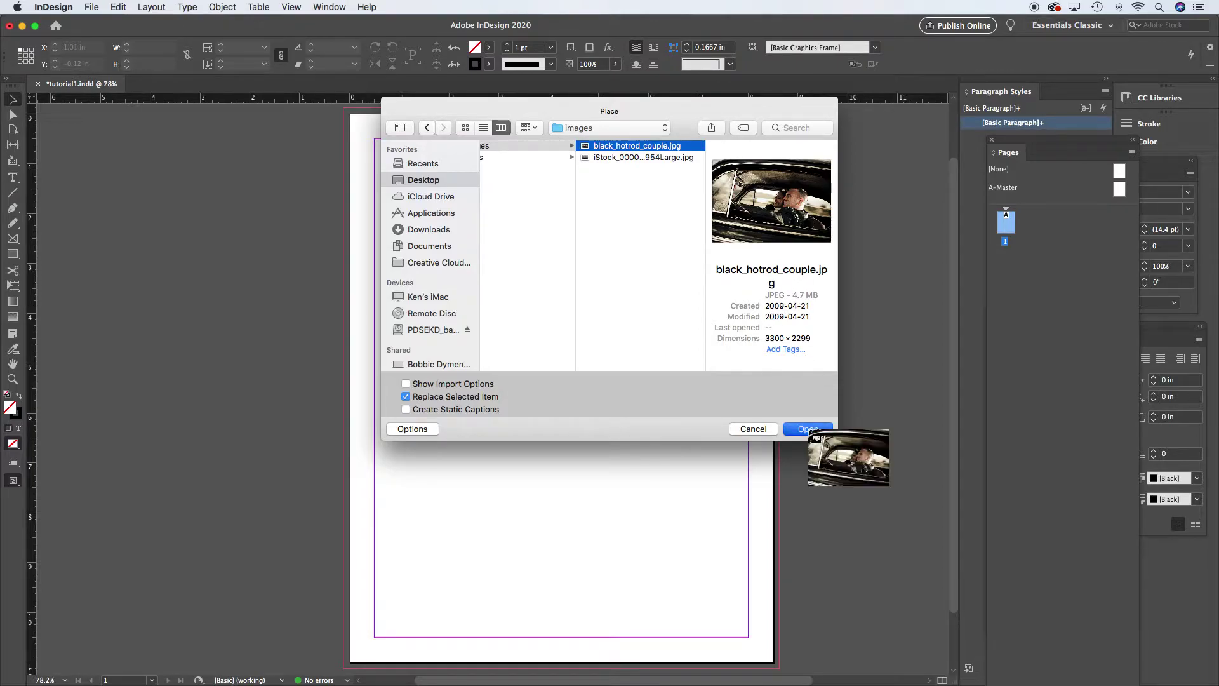
left_click_drag(406, 178, 488, 234)
Move the photo to the top-left bleed corner and place it at its full 13.75 in width.
left_click_drag(408, 179, 308, 174)
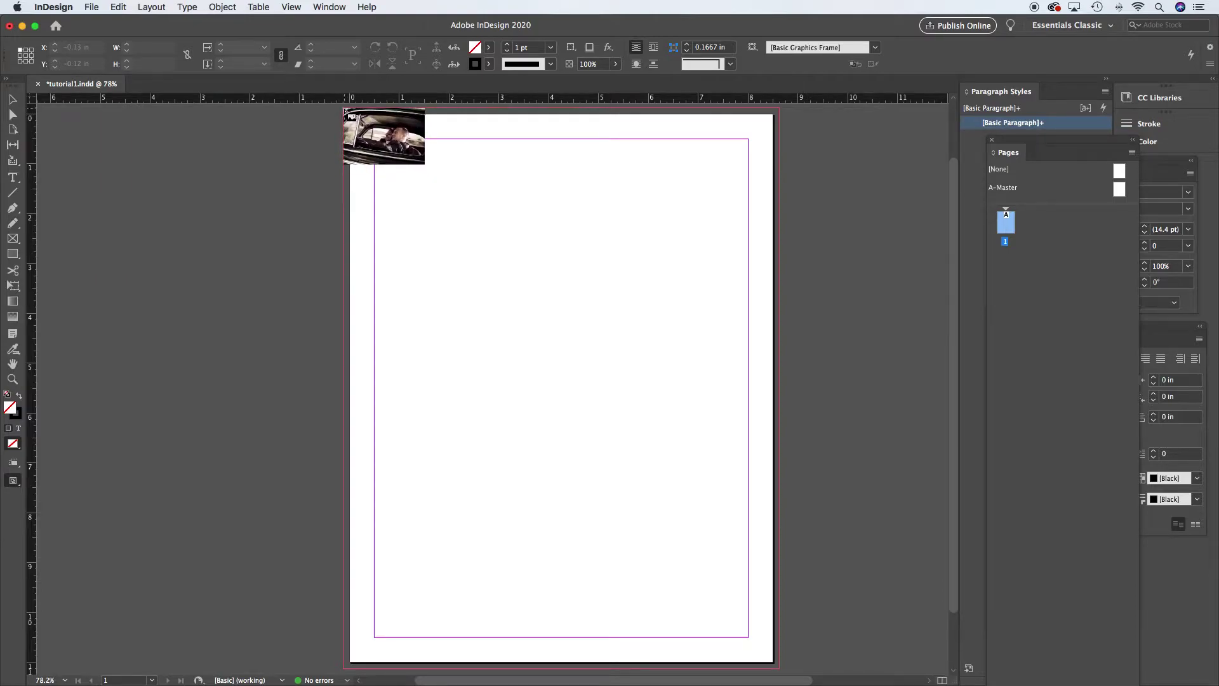
left_click(344, 110)
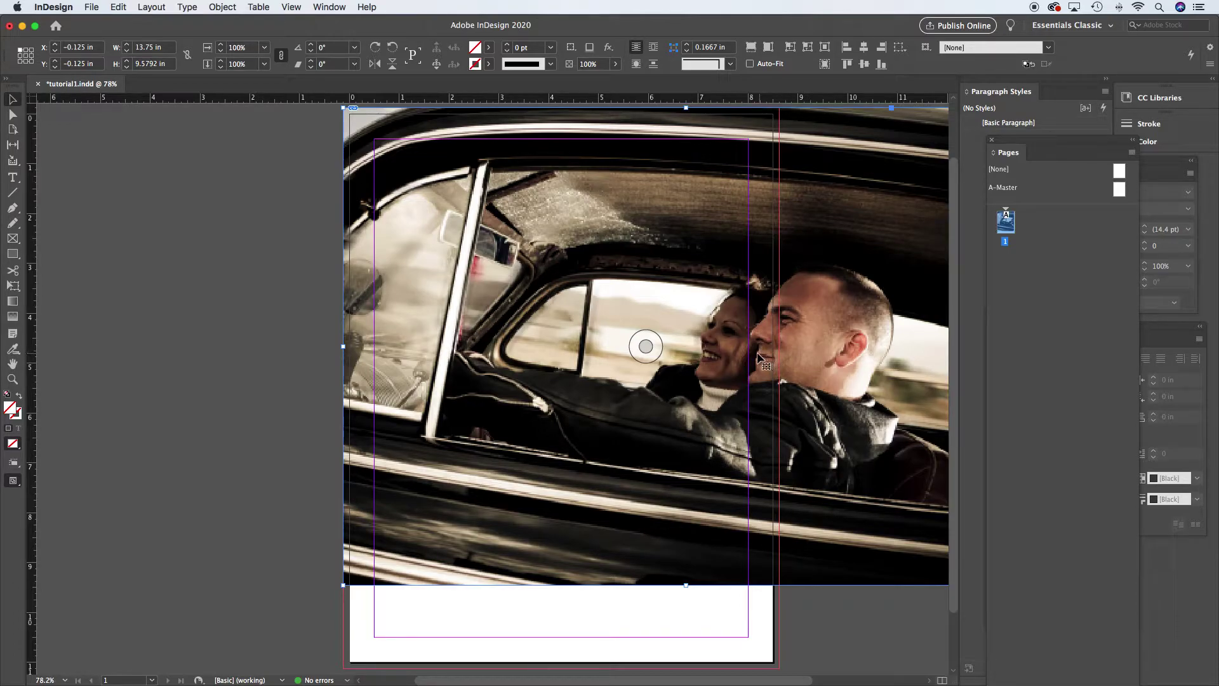
scroll(804, 338, "right", 5)
scroll(804, 338, "up", 1)
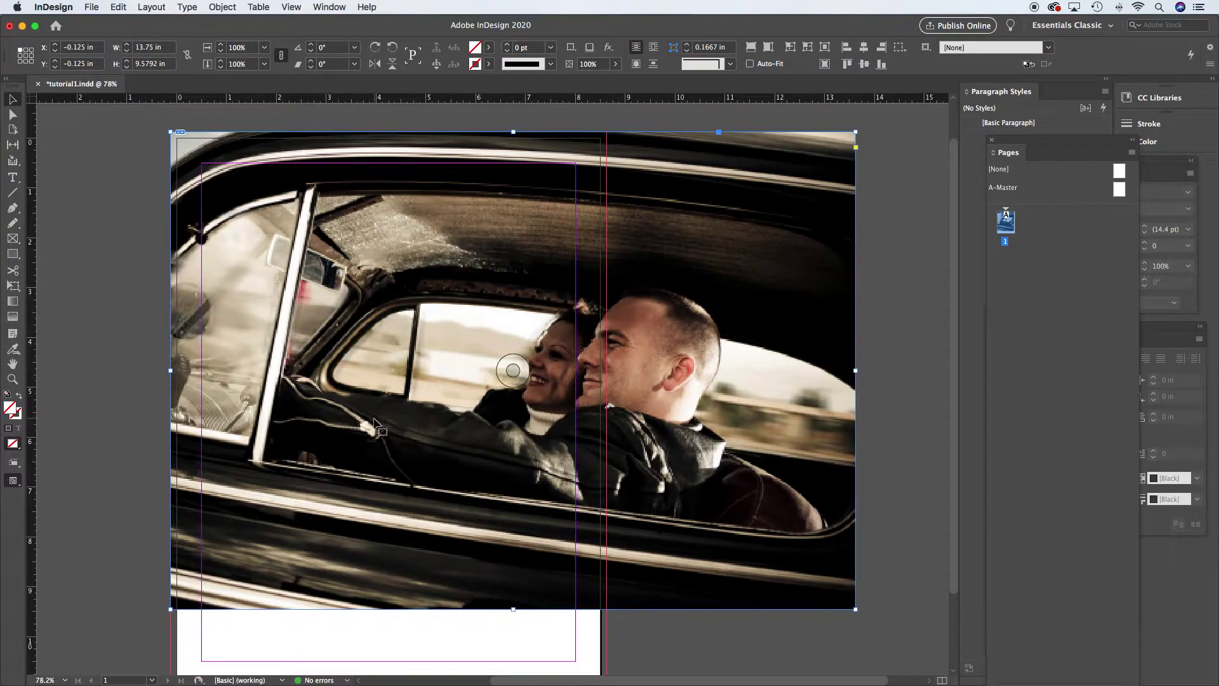
Show the View menu's Display Performance options: Fast, Typical and High Quality Display.
left_click(293, 6)
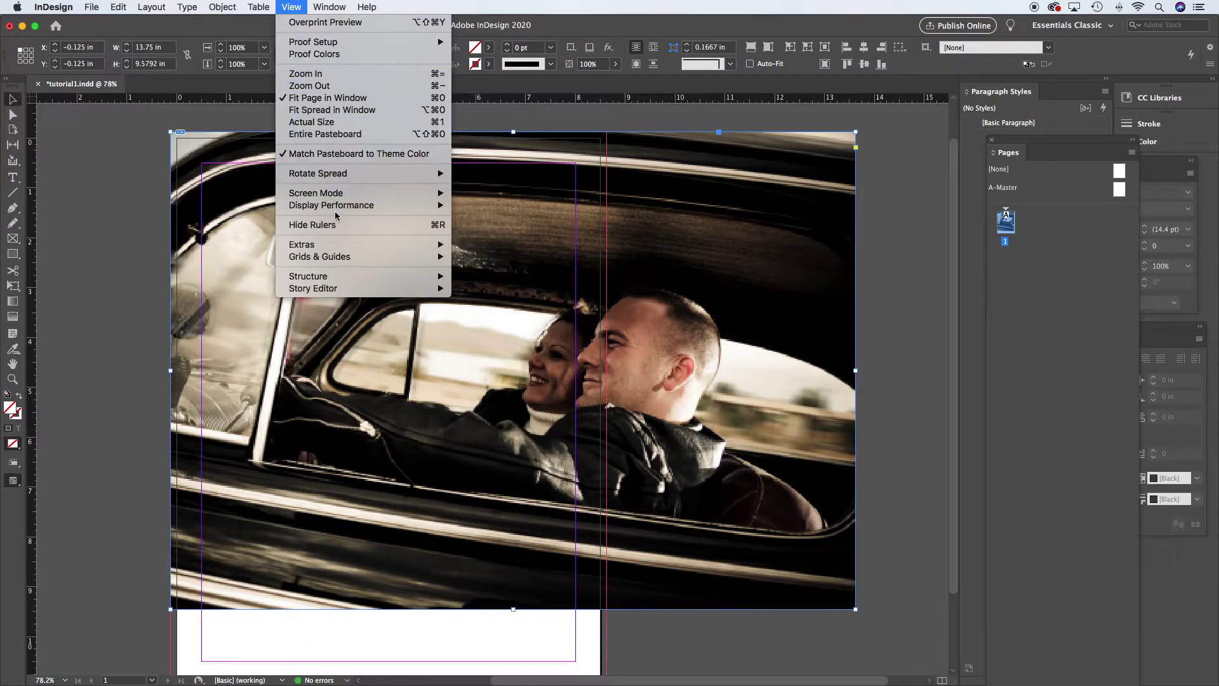
mouse_move(335, 208)
Set the hot-rod photo to High Quality Display through Object > Display Performance.
mouse_move(222, 8)
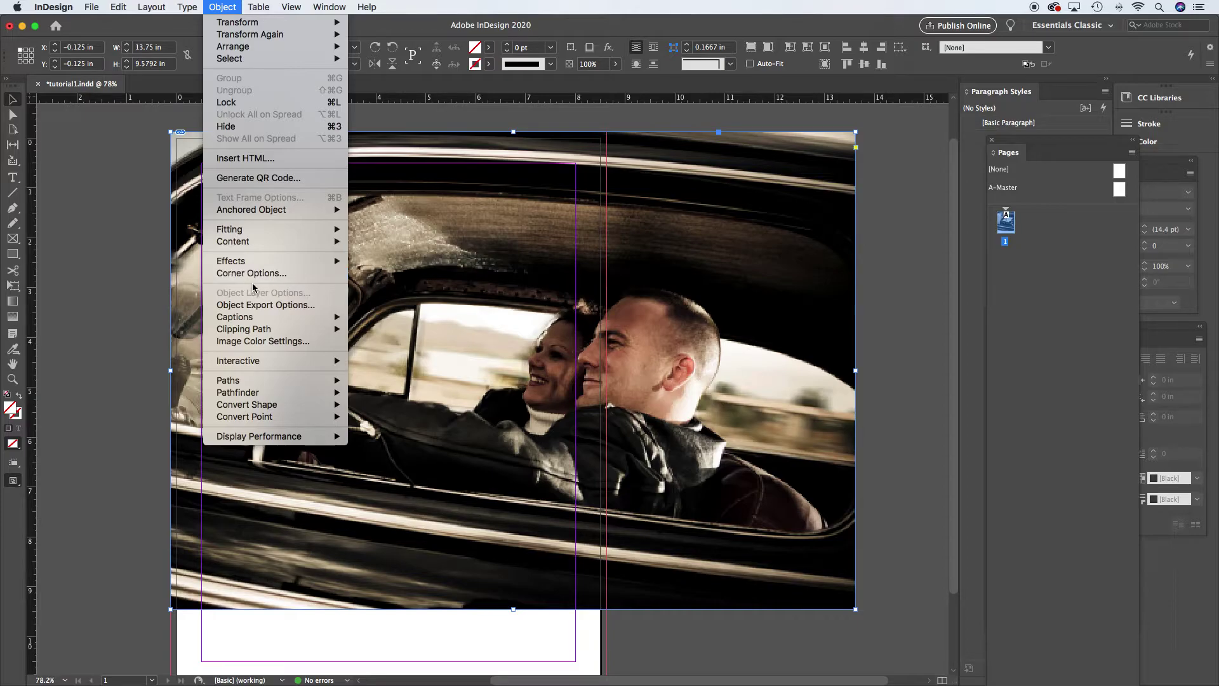
mouse_move(268, 439)
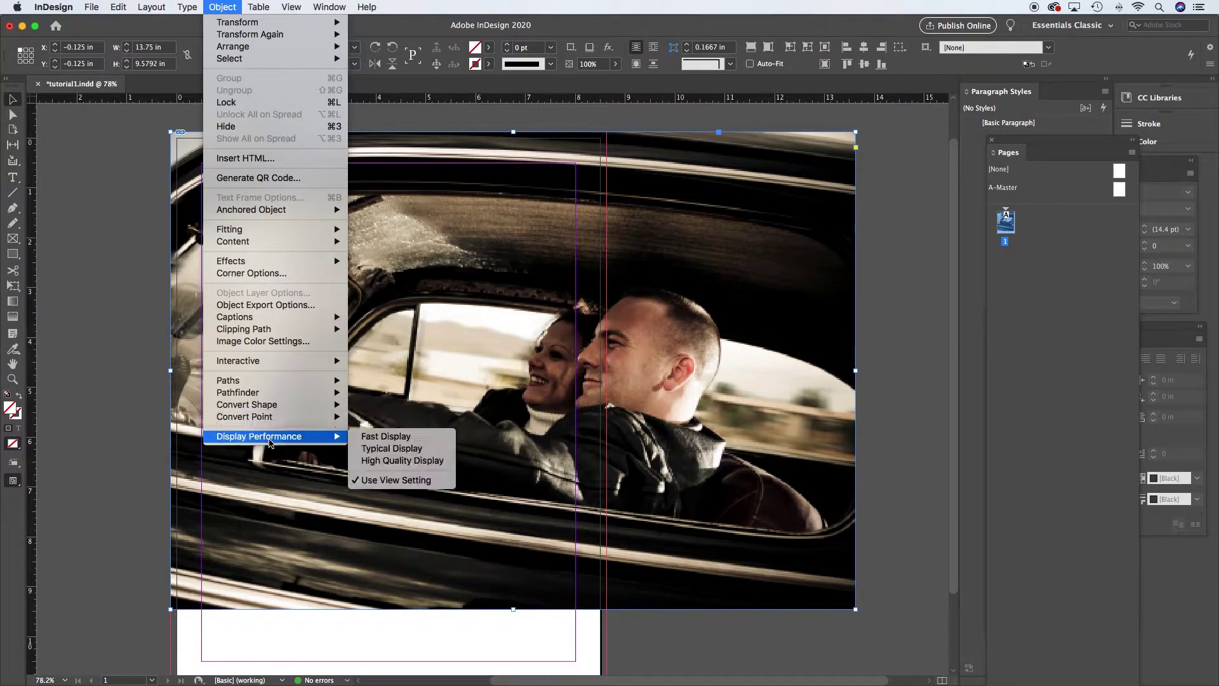
left_click(398, 460)
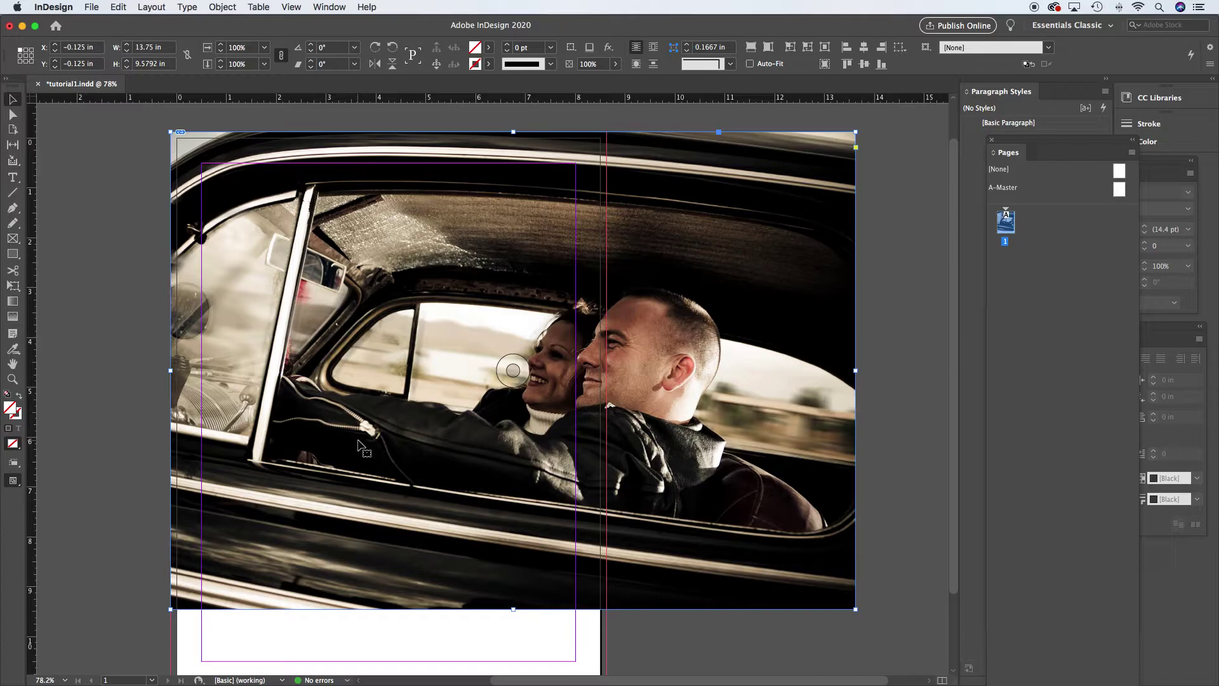
scroll(358, 444, "down", 1)
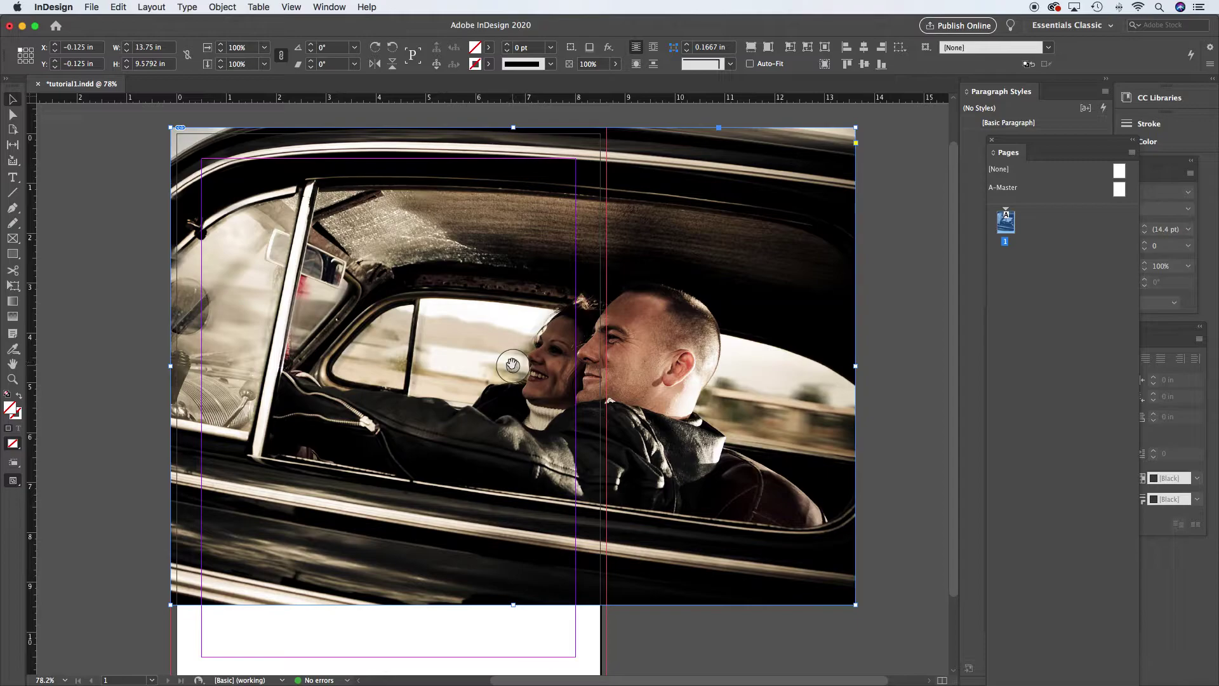
Shift the photo within its frame, leaving white along left and top, then select the image content.
left_click_drag(512, 364, 601, 400)
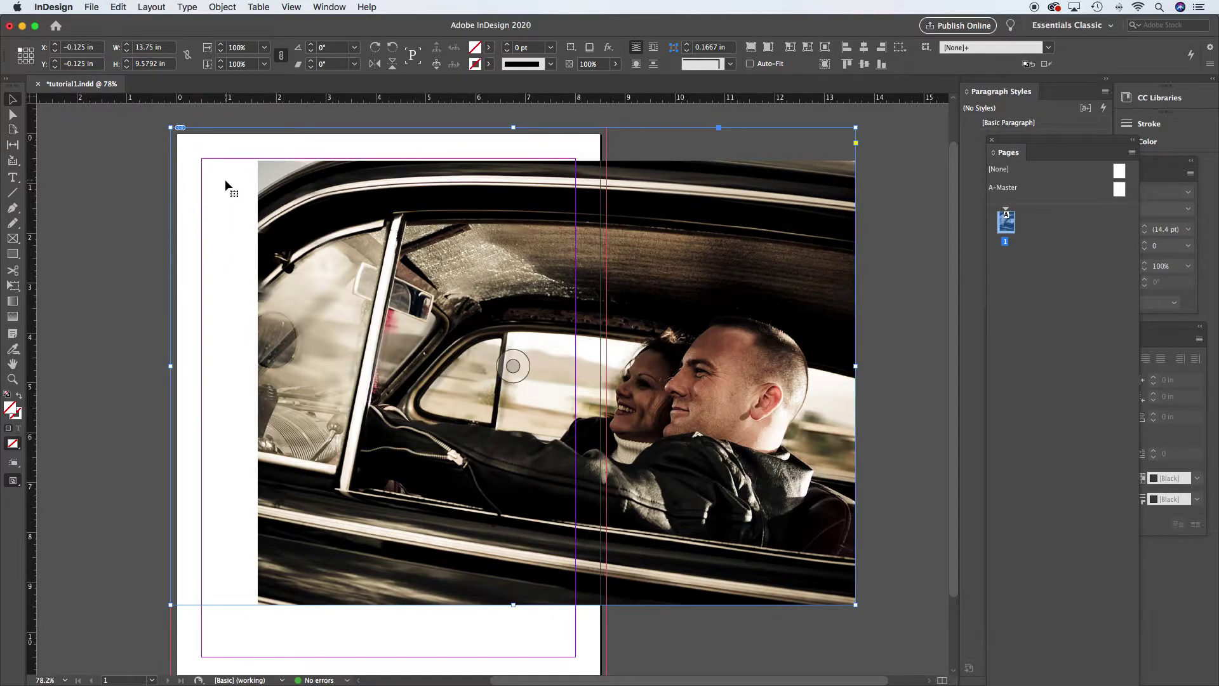
left_click_drag(513, 366, 399, 389)
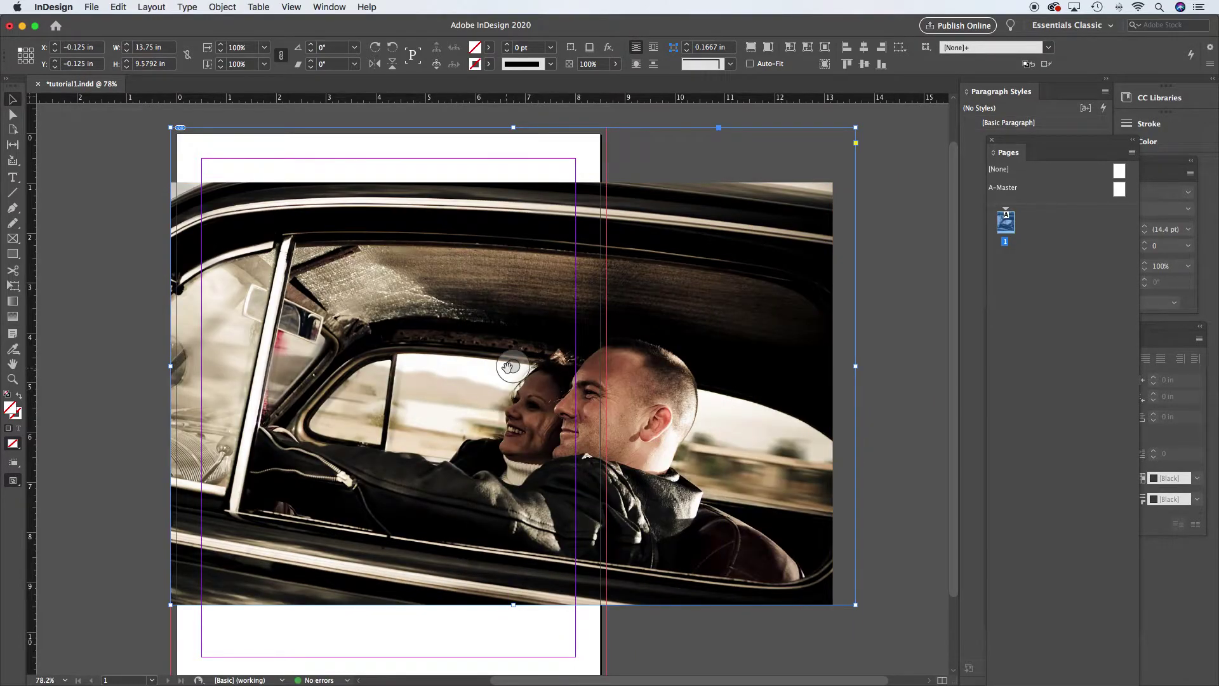
left_click_drag(509, 366, 637, 348)
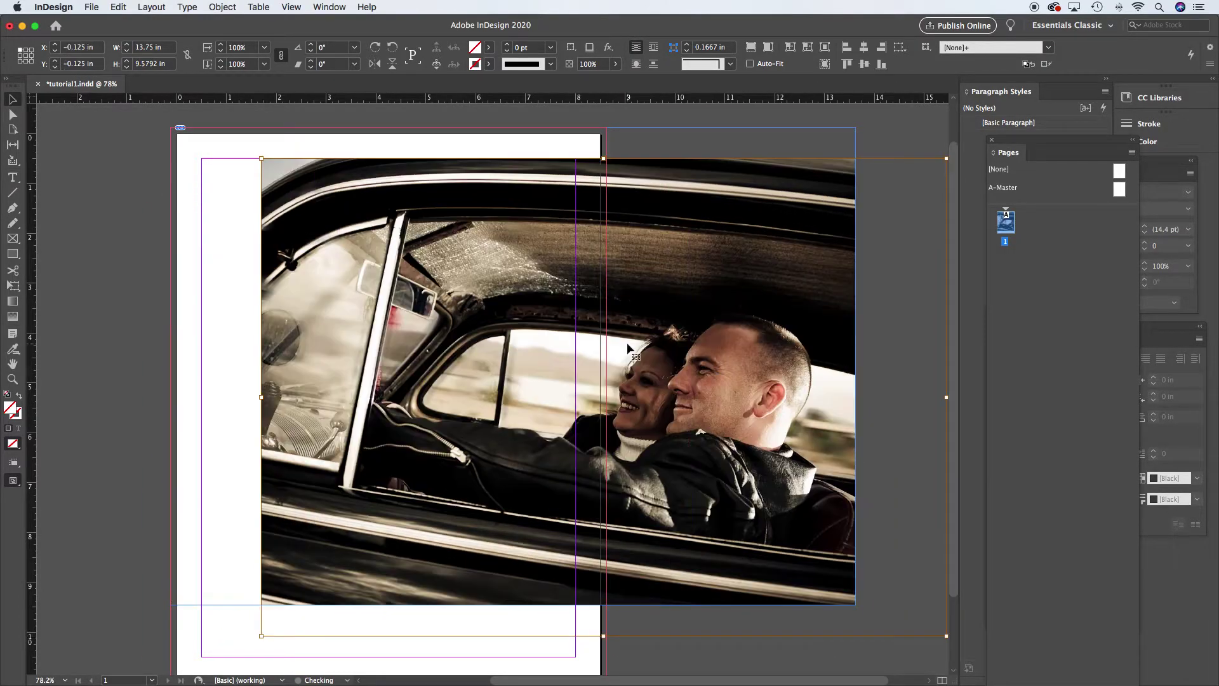
left_click(513, 367)
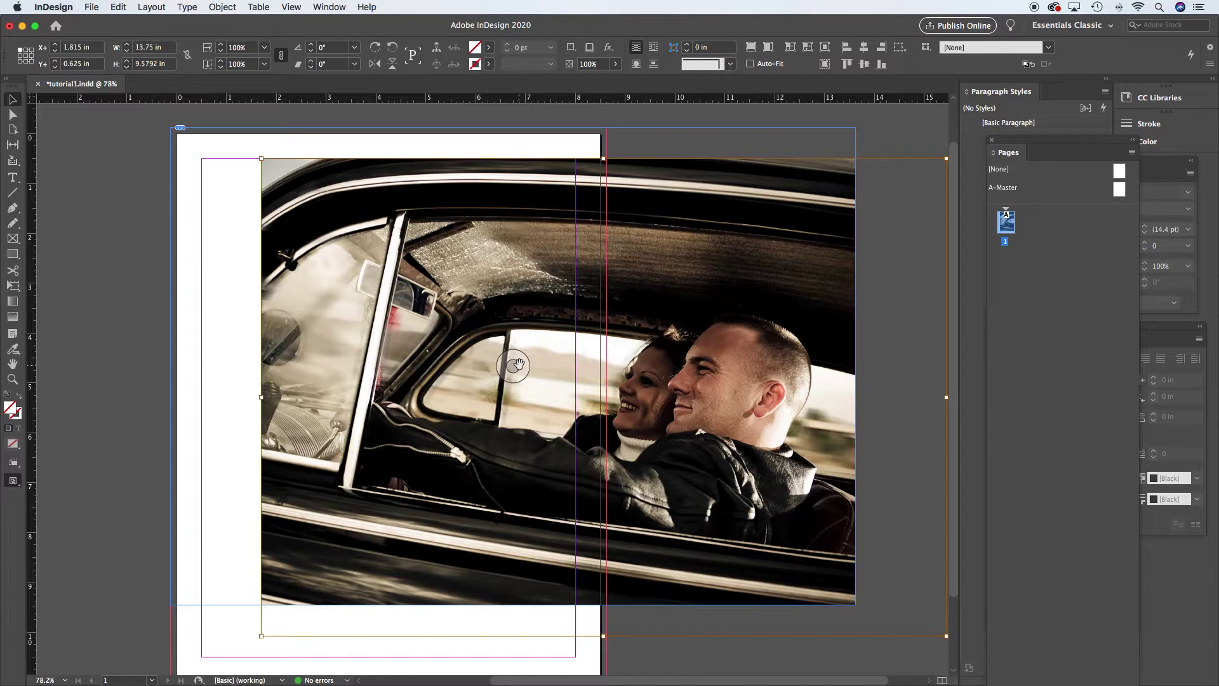
left_click(222, 8)
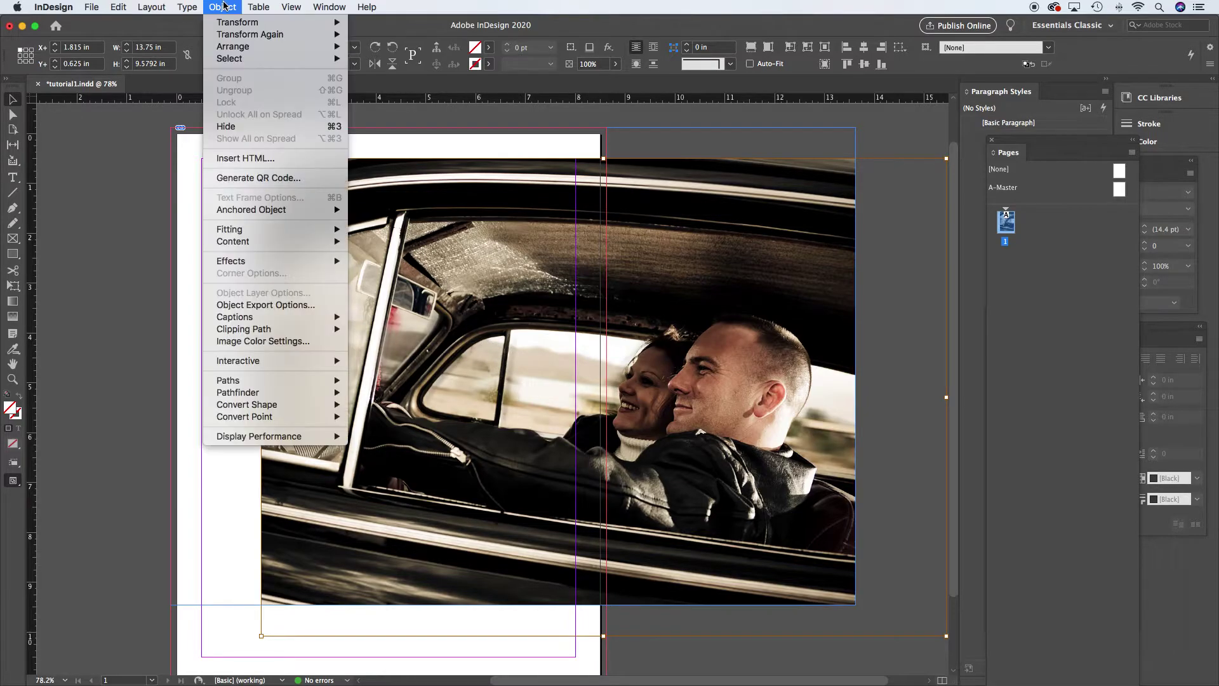
mouse_move(237, 234)
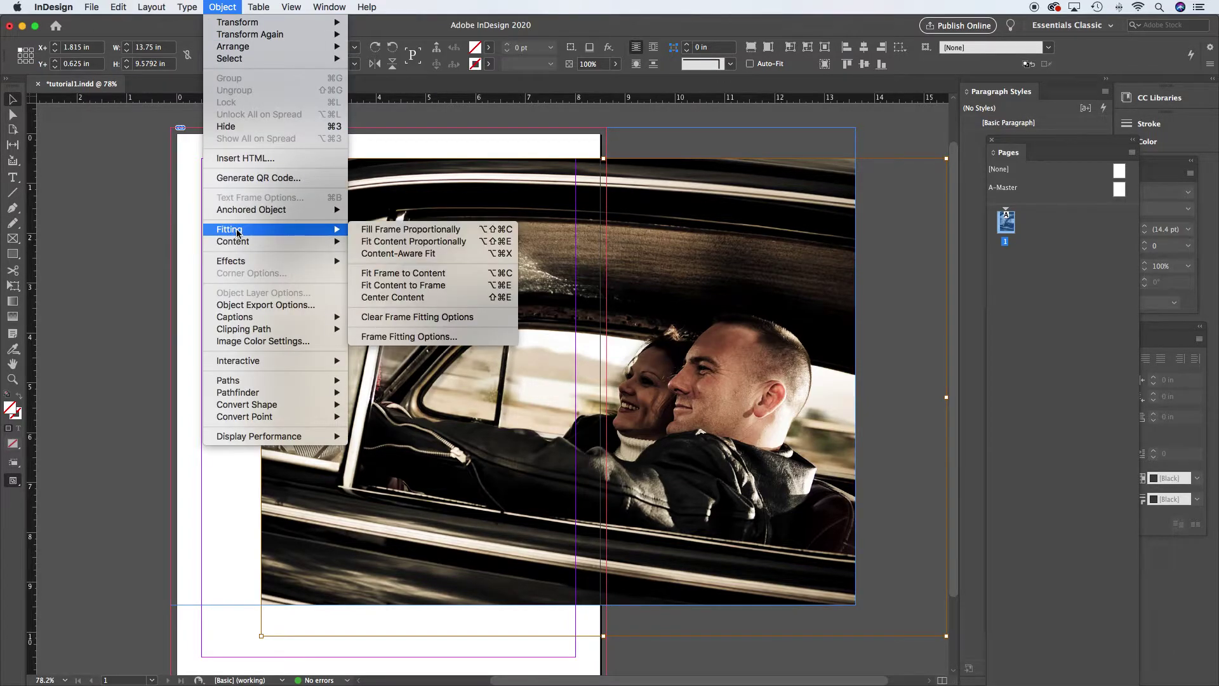
left_click(419, 287)
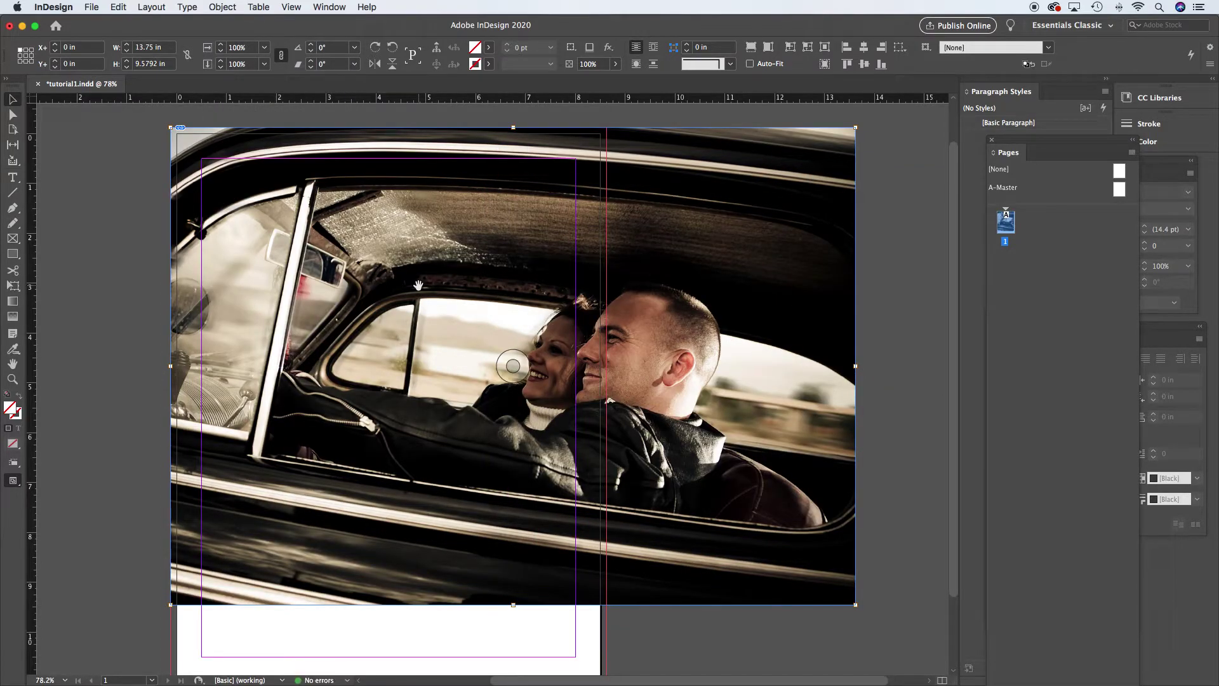
left_click(222, 6)
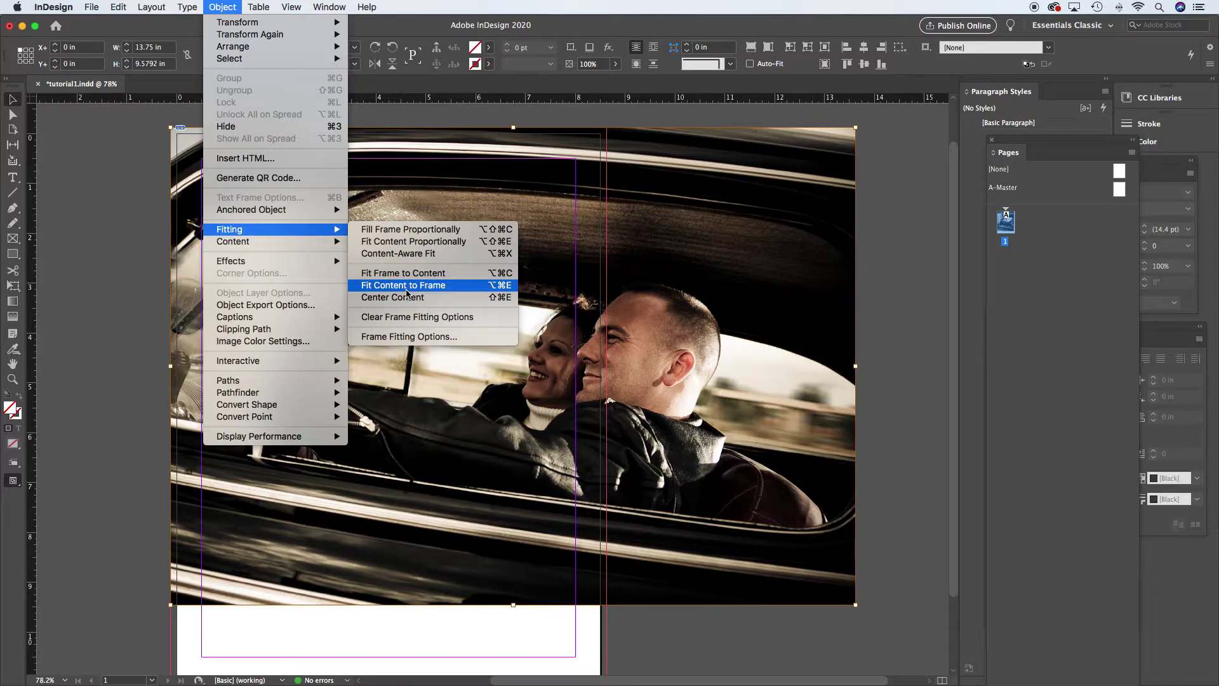
left_click(139, 219)
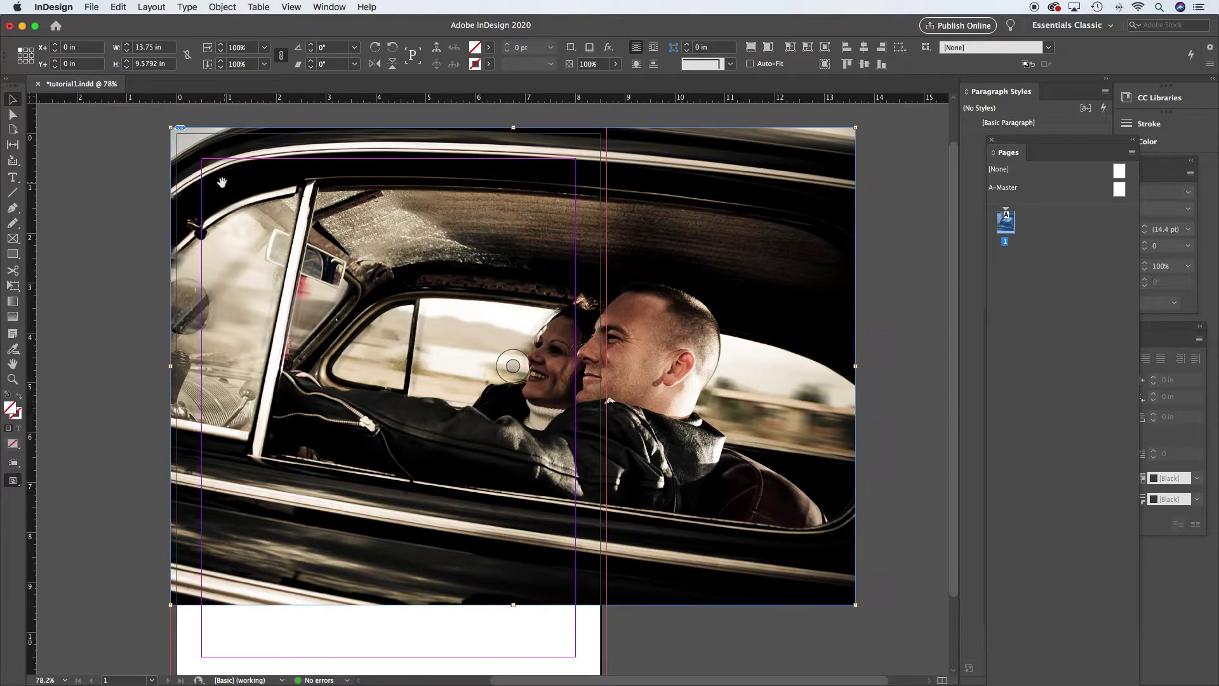
Reselect the car photo's frame and zoom out to 25% to show the whole page and pasteboard.
left_click(96, 148)
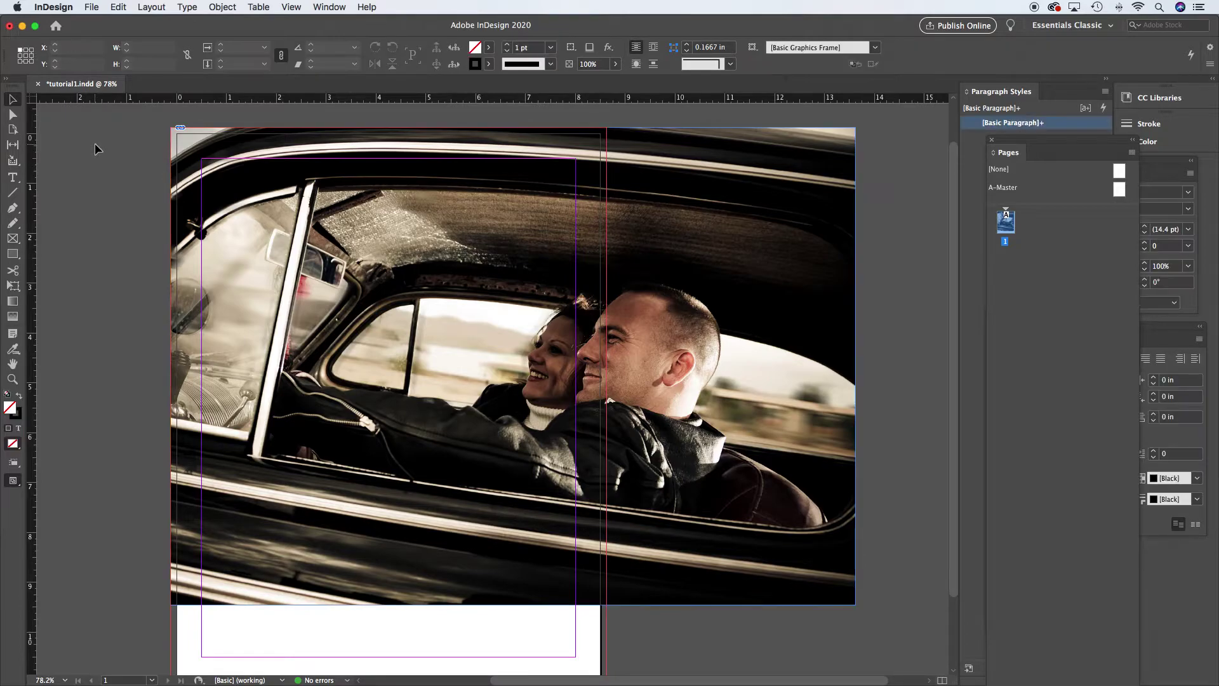
left_click(292, 149)
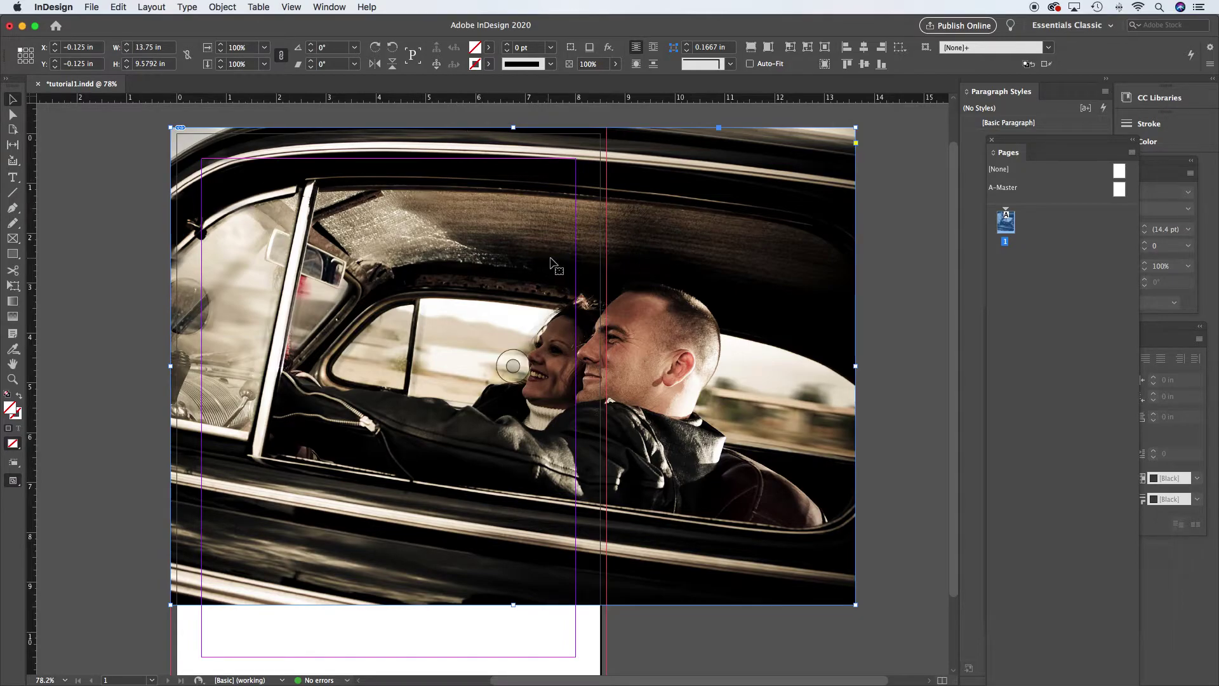
scroll(699, 299, "right", 3)
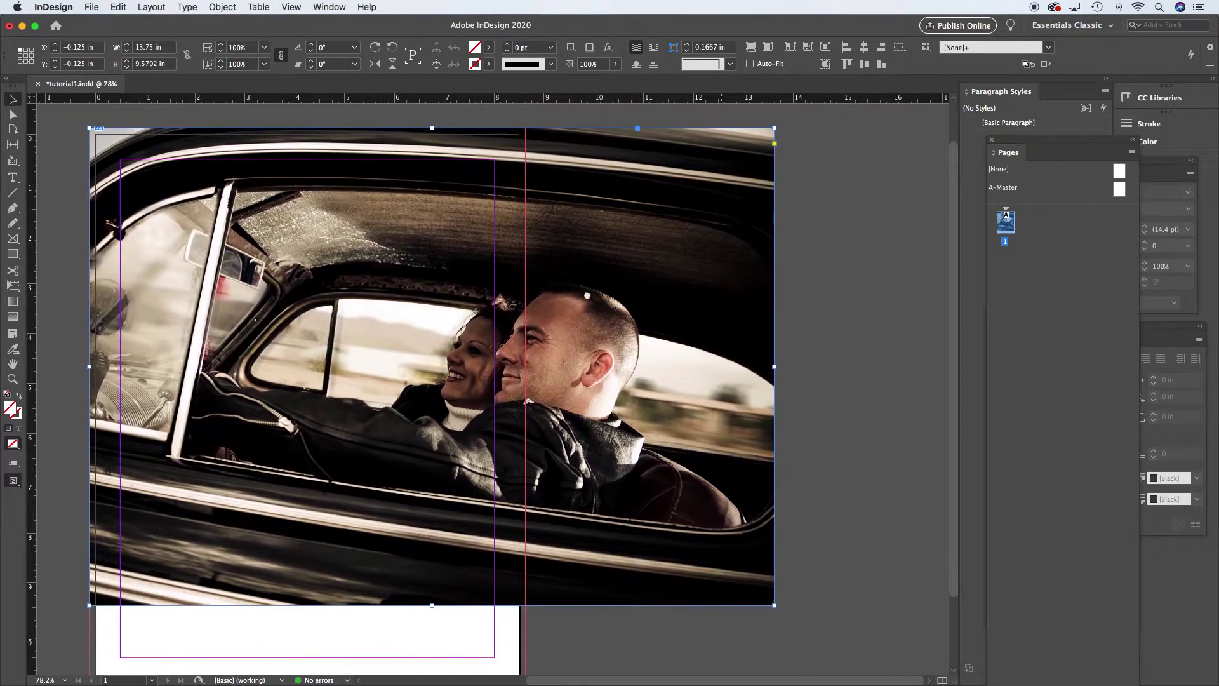
scroll(807, 284, "left", 5)
scroll(807, 285, "left", 4)
scroll(669, 301, "right", 5)
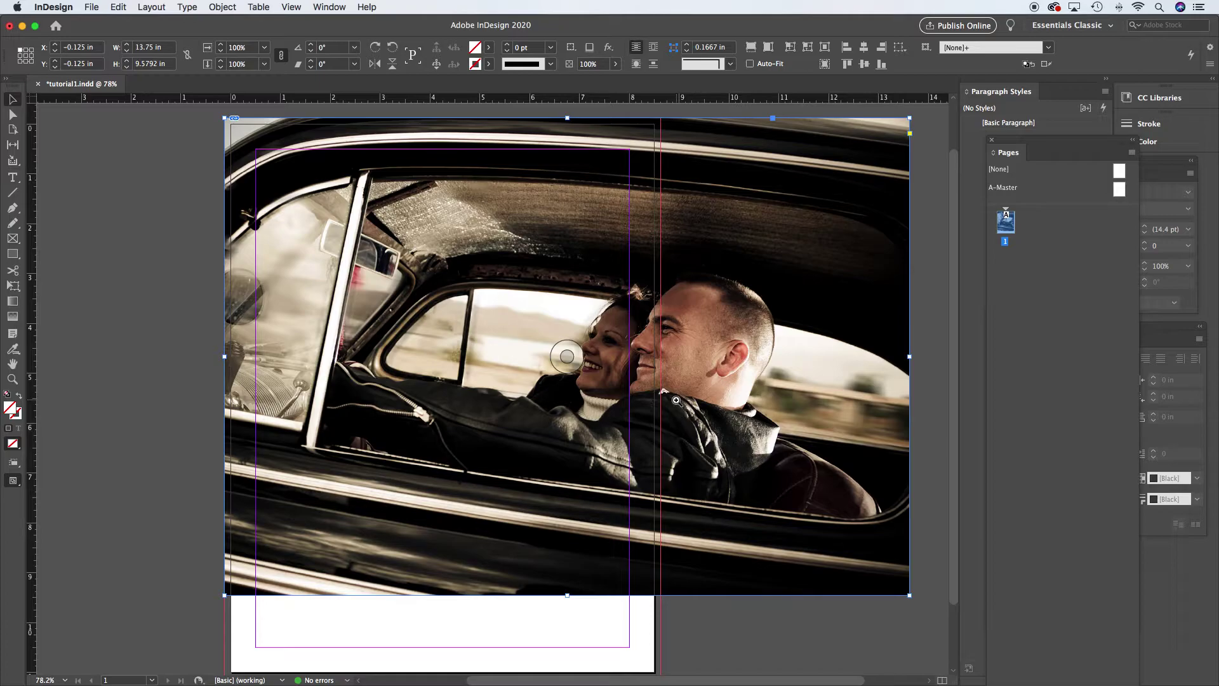
left_click(536, 339, "alt")
left_click(536, 339, "alt")
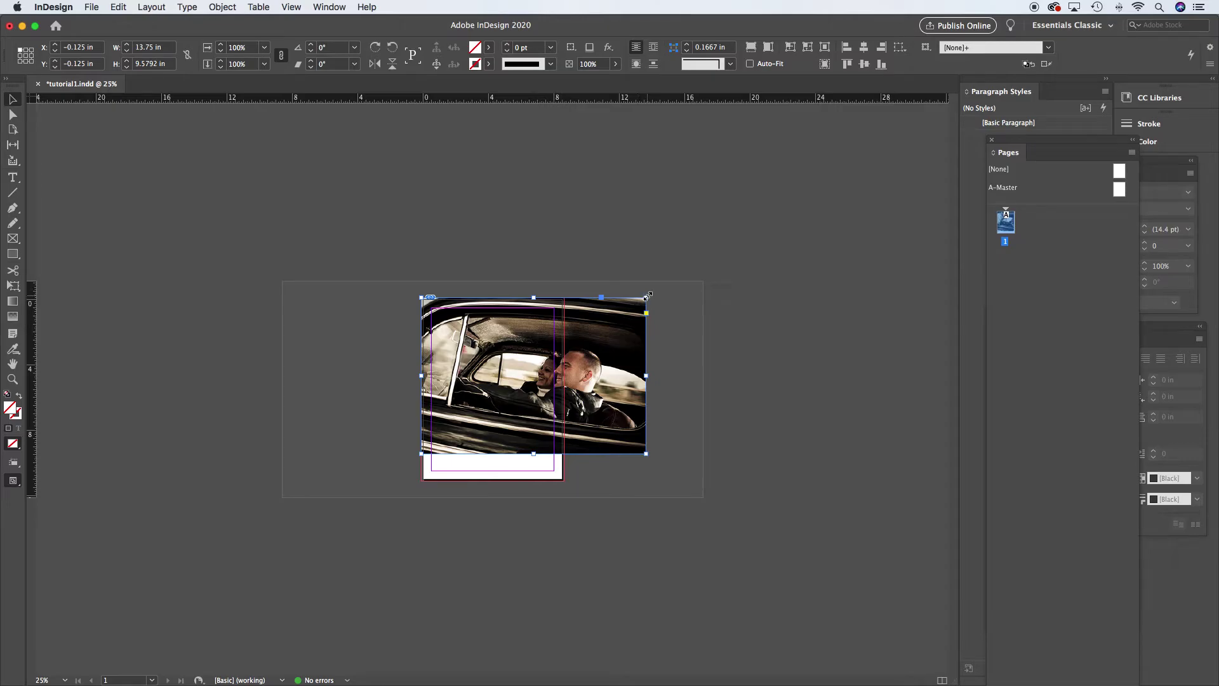
left_click_drag(647, 296, 829, 171)
left_click(730, 518)
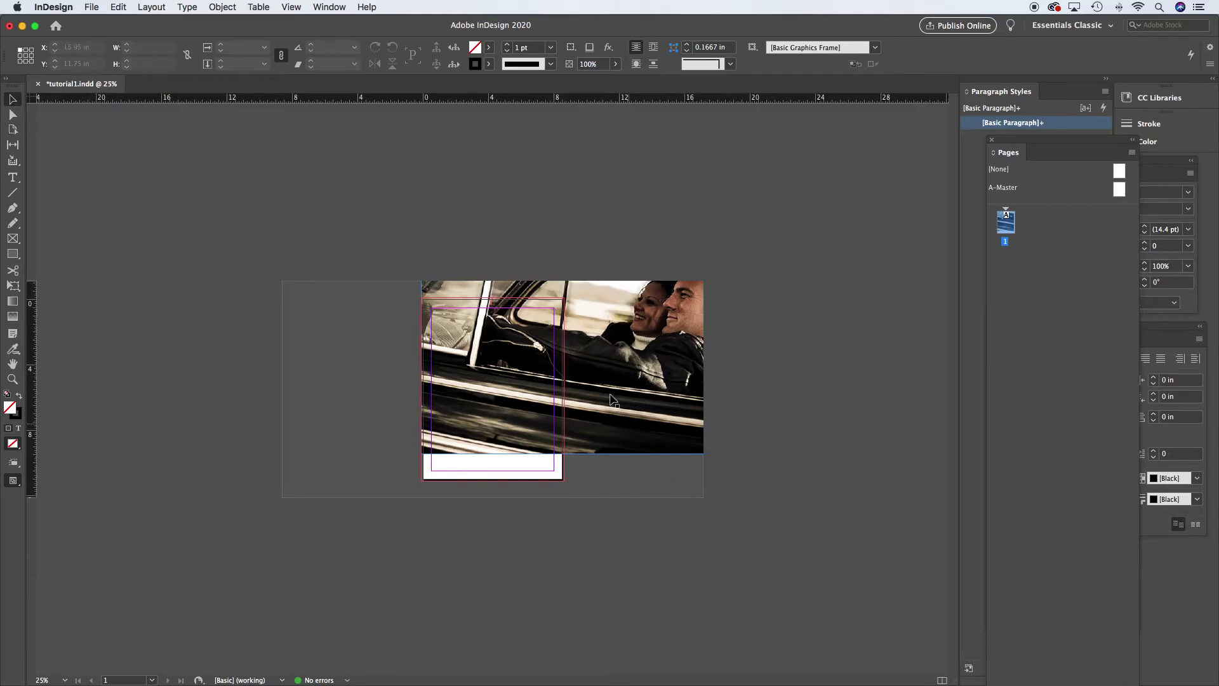
scroll(613, 394, "up", 5)
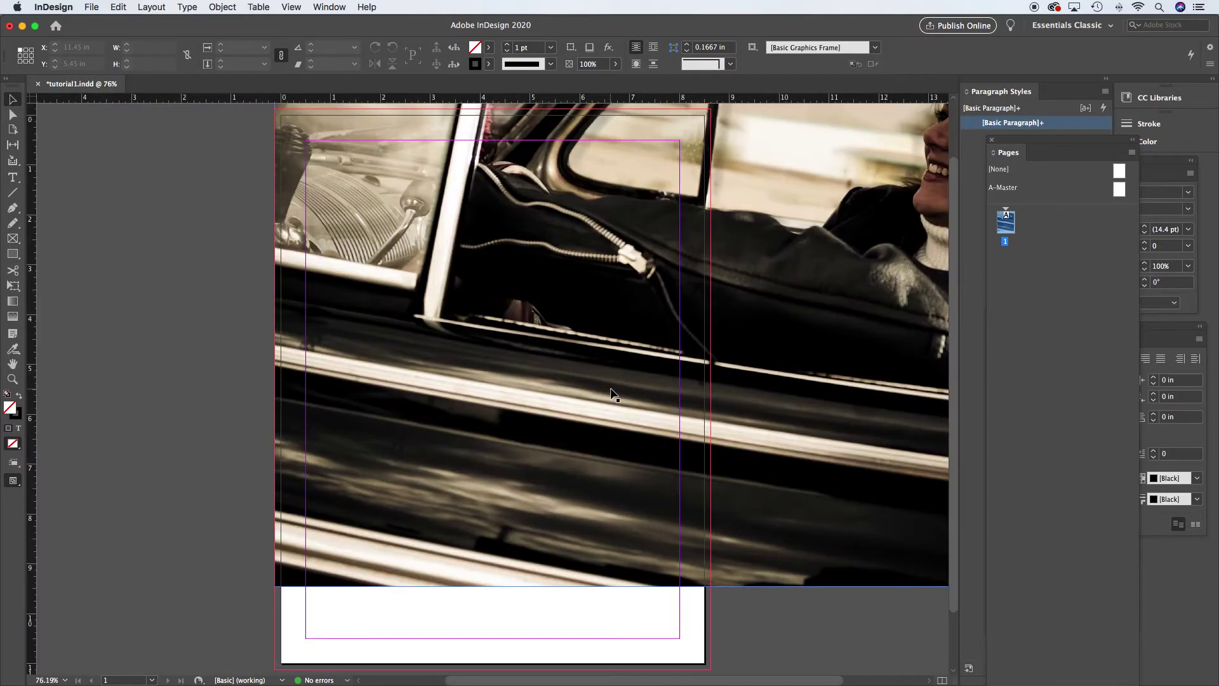
scroll(726, 294, "right", 5)
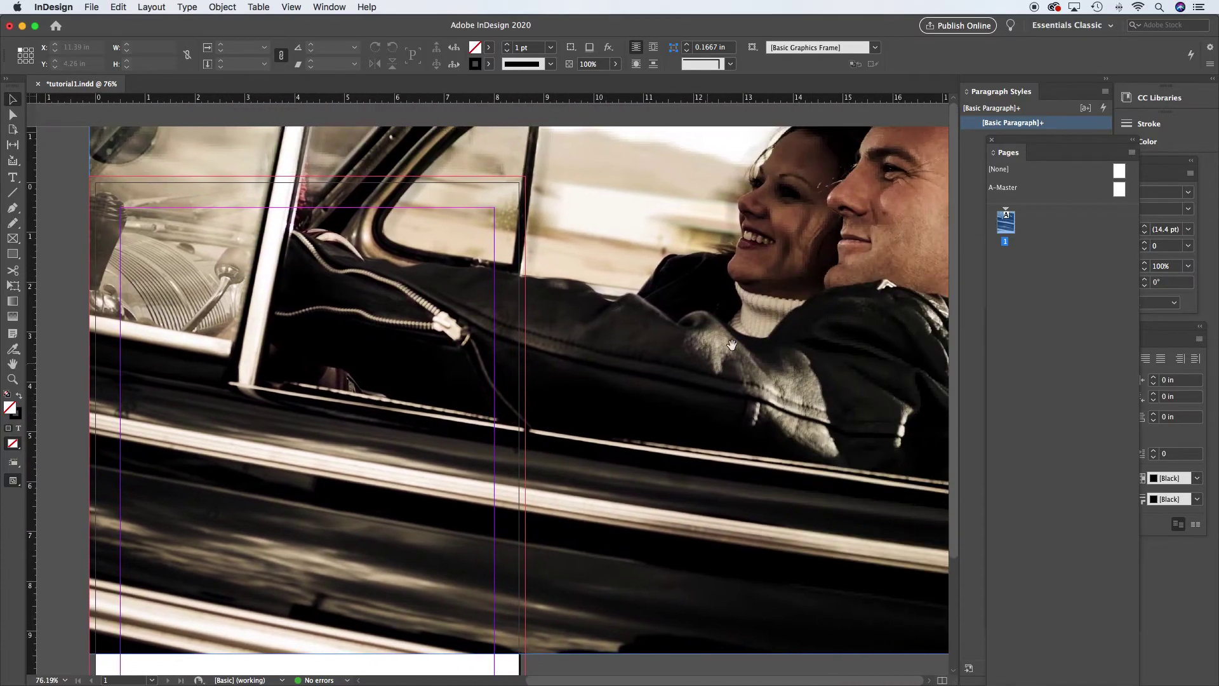
scroll(550, 602, "down", 1)
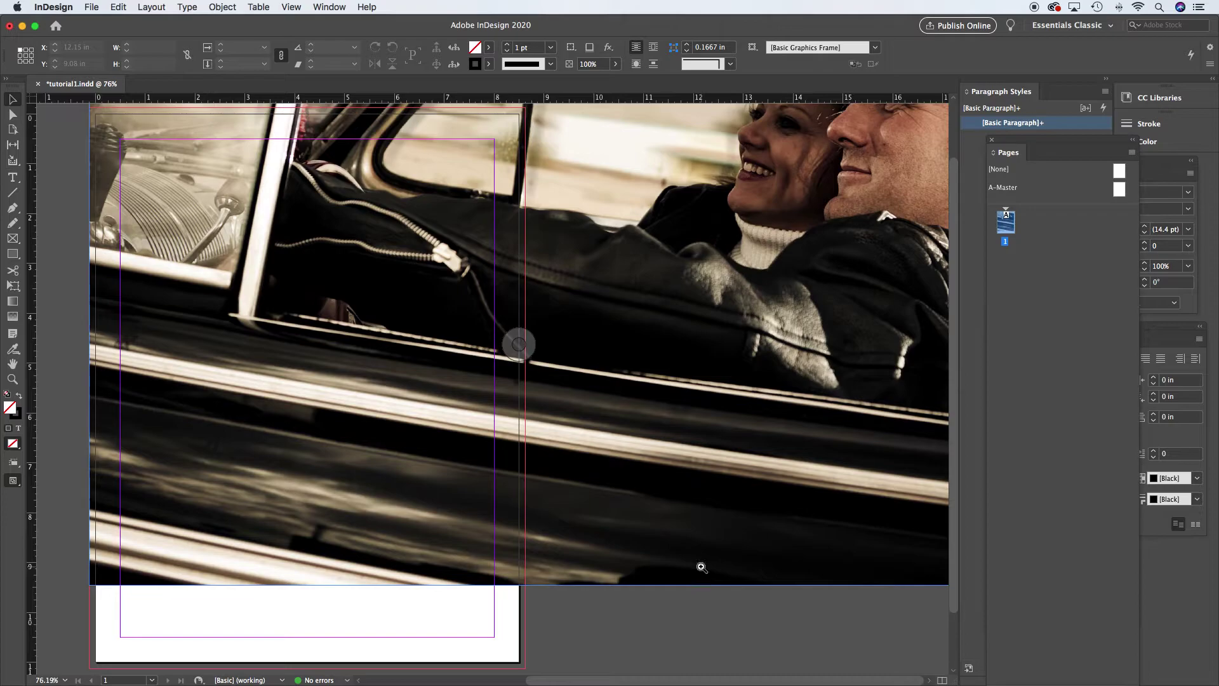
scroll(571, 408, "down", 3)
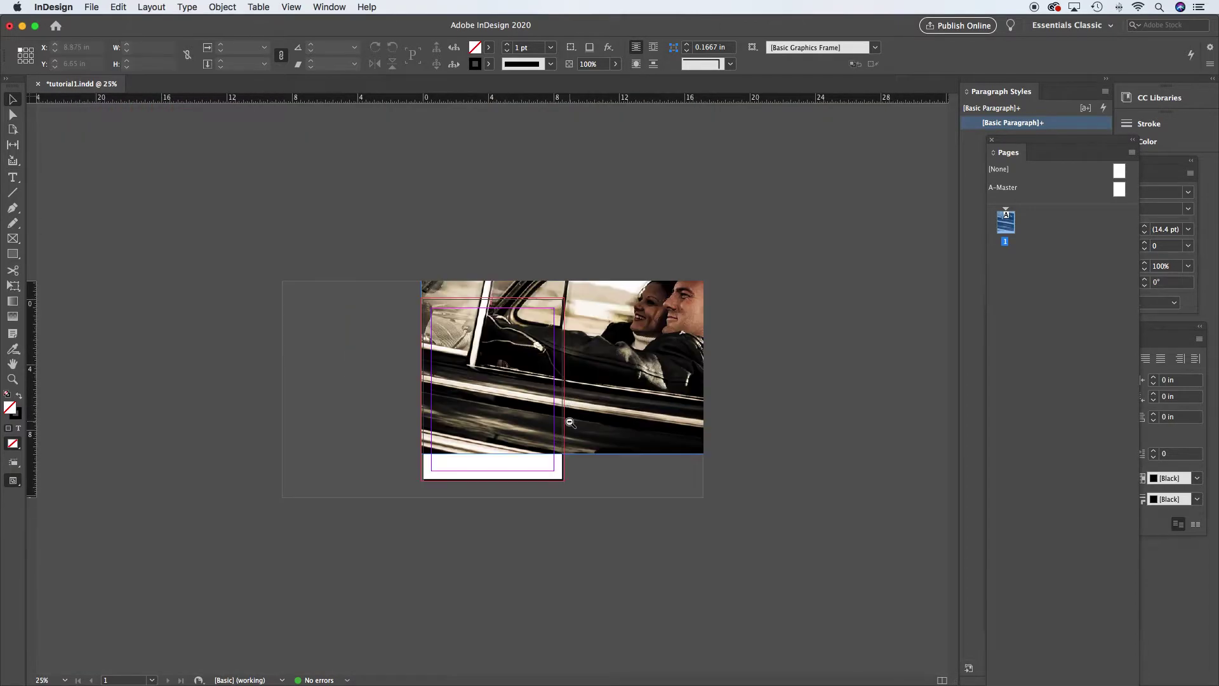
left_click(637, 380)
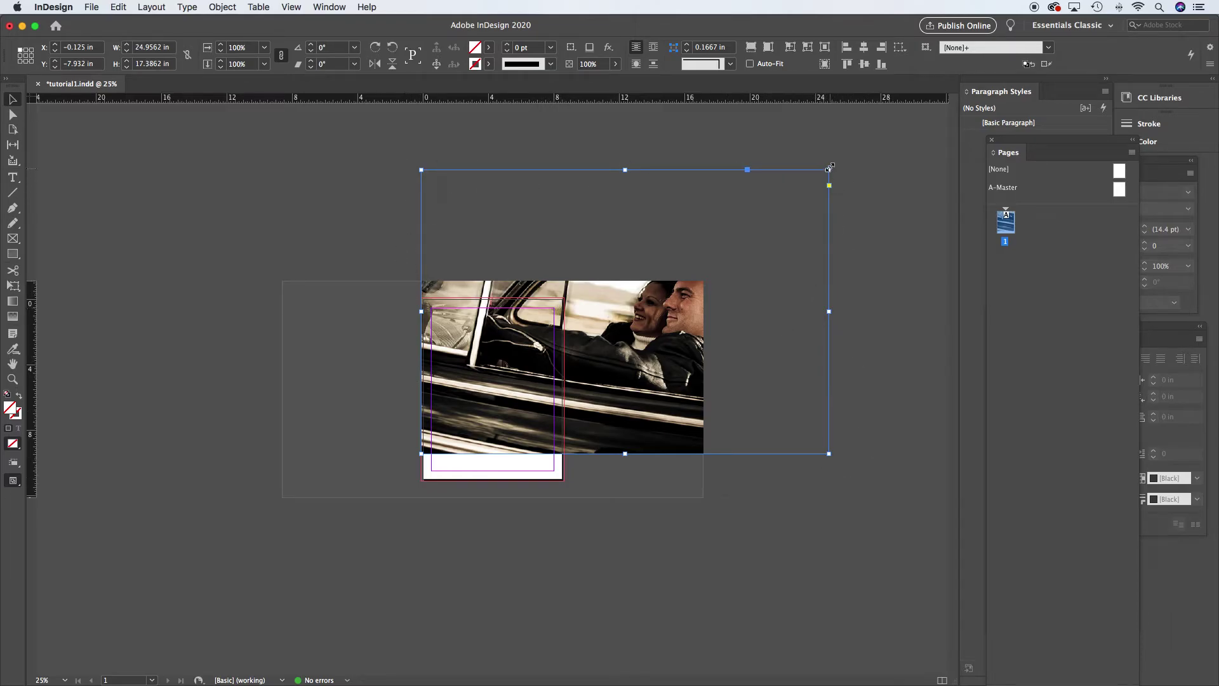
left_click_drag(828, 169, 738, 238)
key("super+z")
left_click_drag(829, 169, 655, 323)
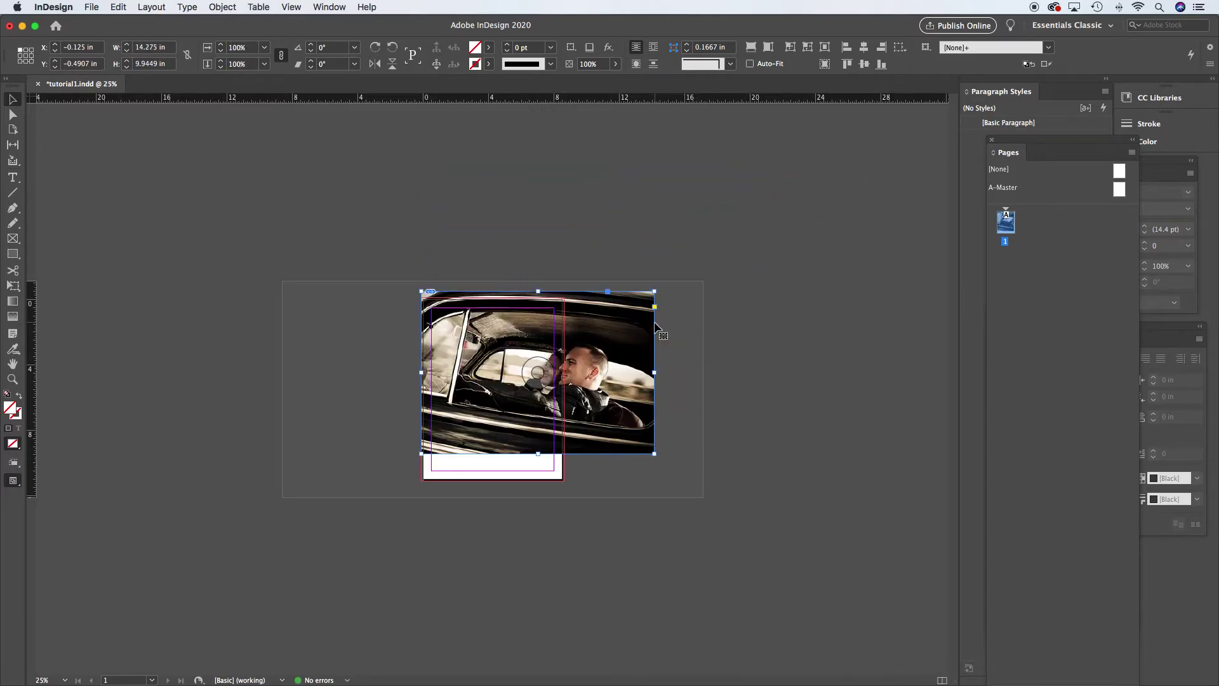
key("super+z")
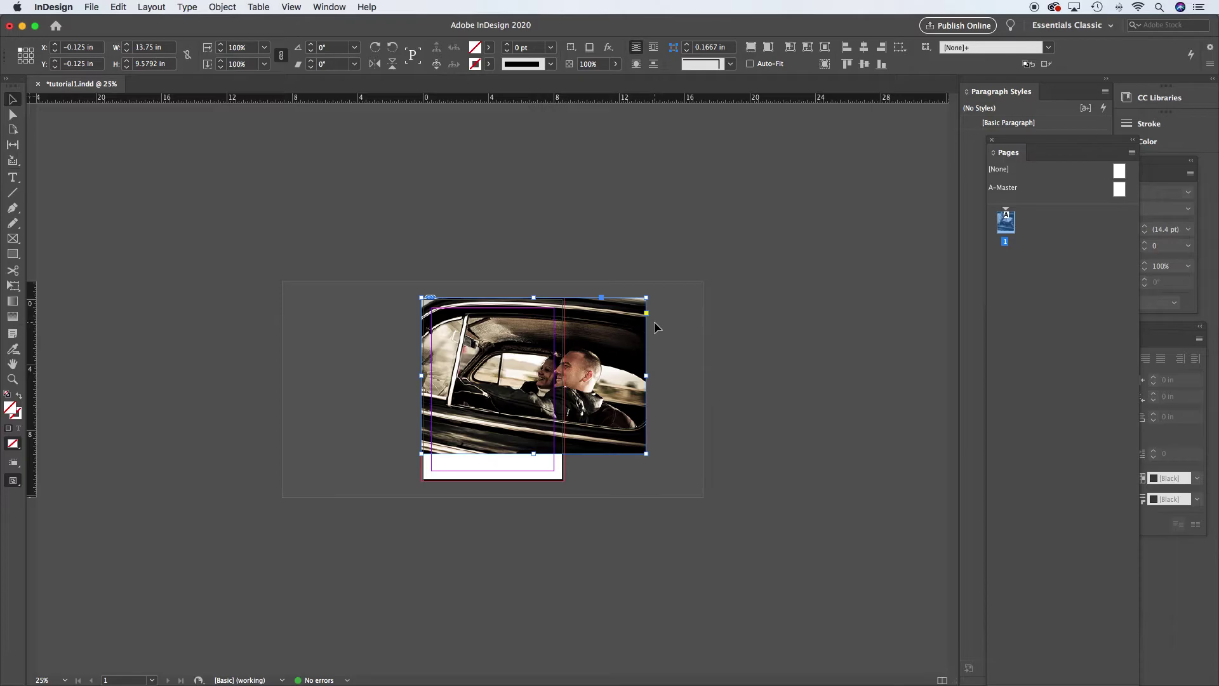
Fit the page to the window, crop the frame to about 8.5 in wide, then refit it to the photo.
key("super+0")
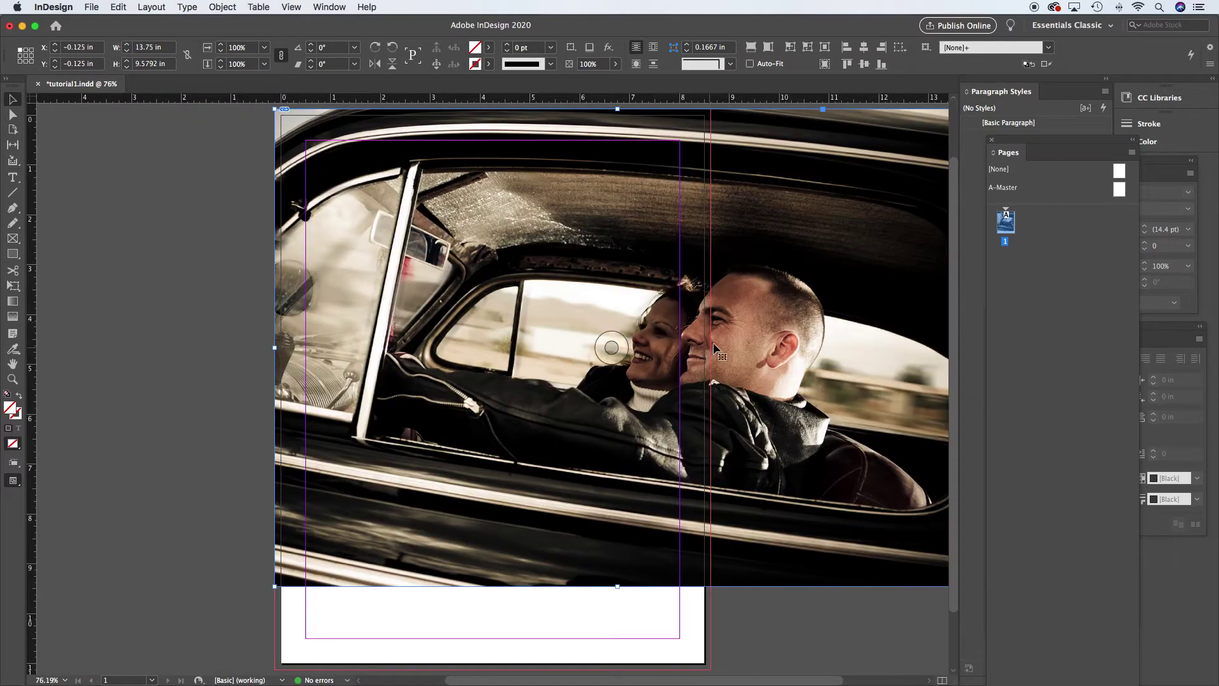
scroll(831, 348, "right", 1)
left_click_drag(832, 348, 770, 362)
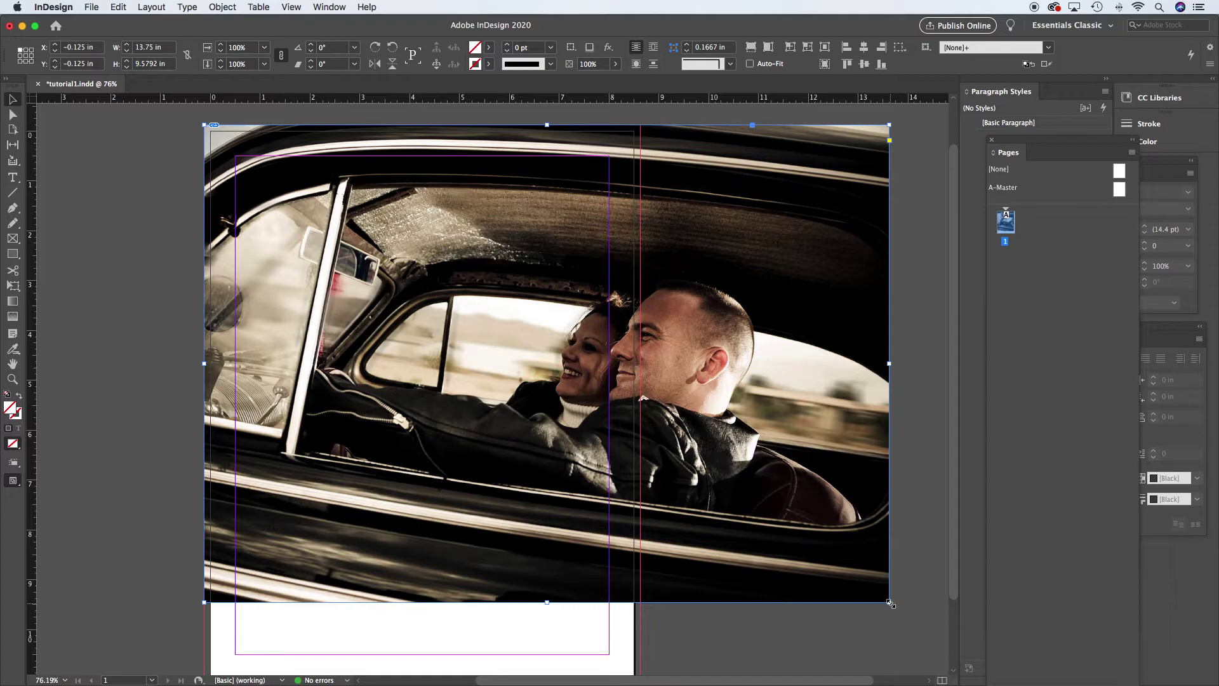
left_click_drag(891, 603, 629, 420)
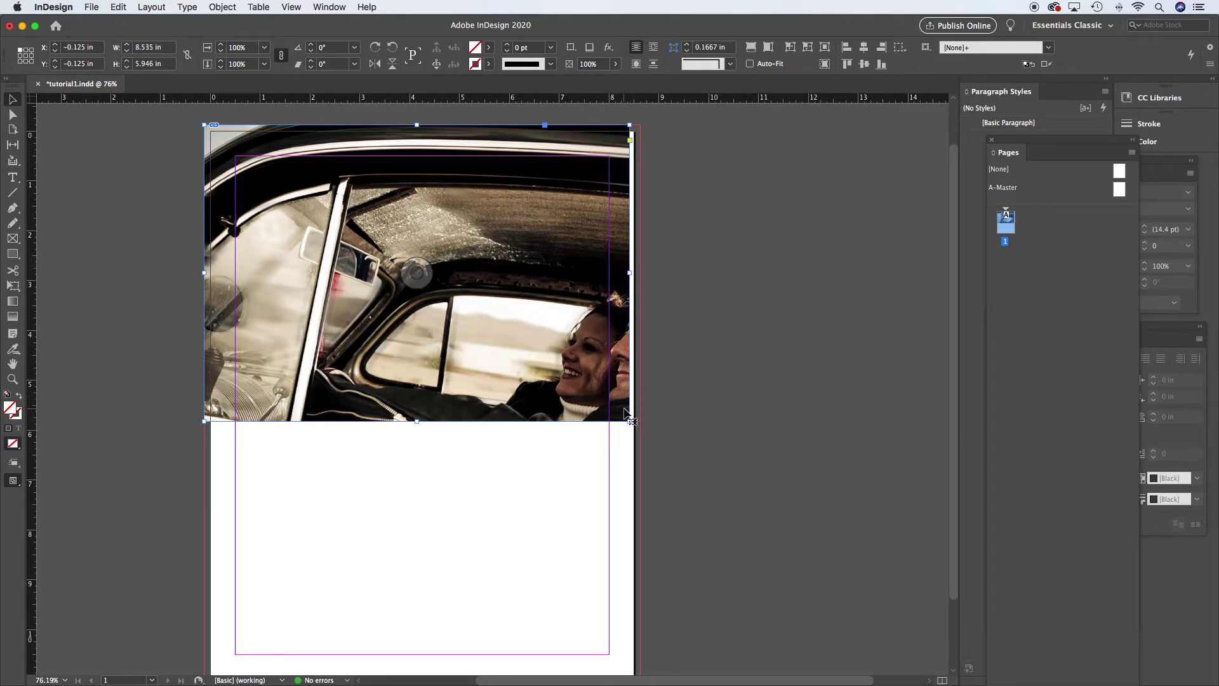
double_click(623, 410)
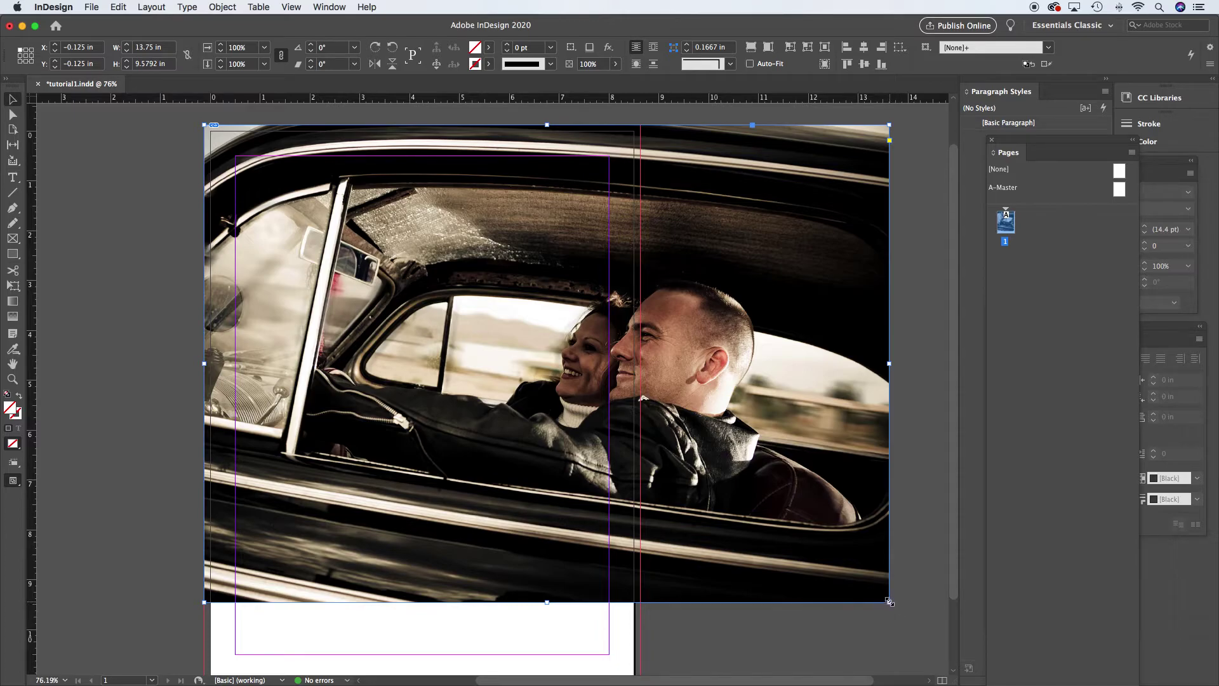
Undo a distorted resize, then scale frame and photo proportionally to 8.75 × 6.0958 in.
left_click_drag(889, 601, 626, 643)
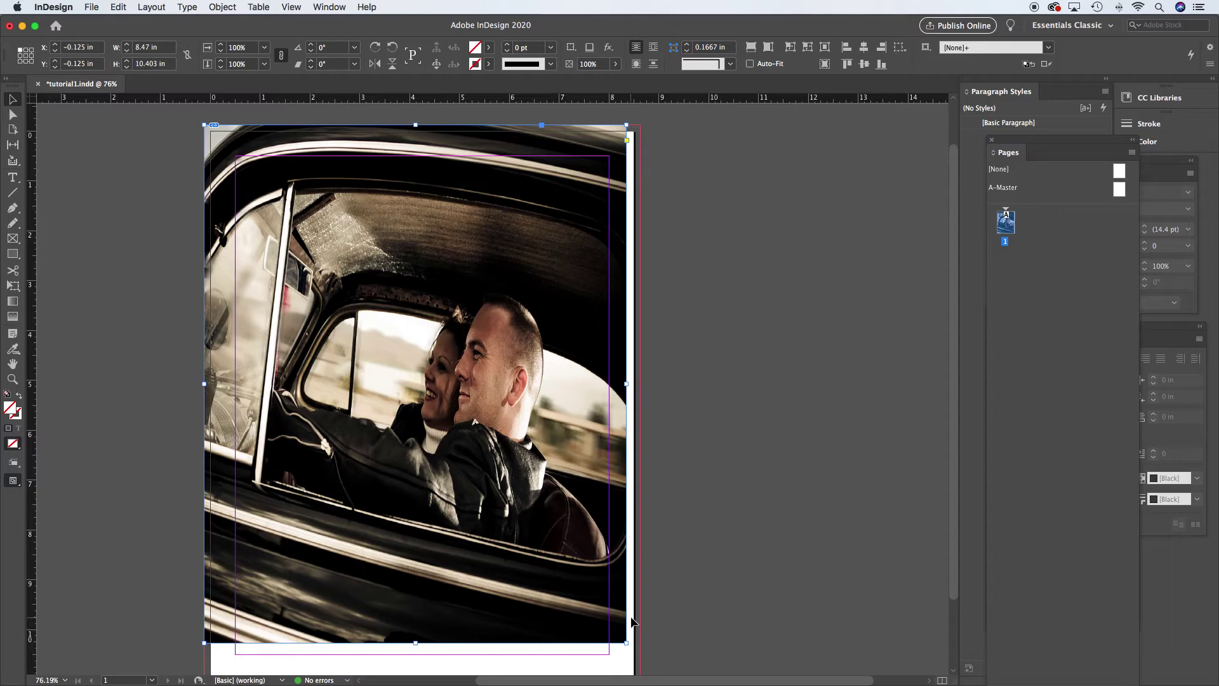
key("super+z")
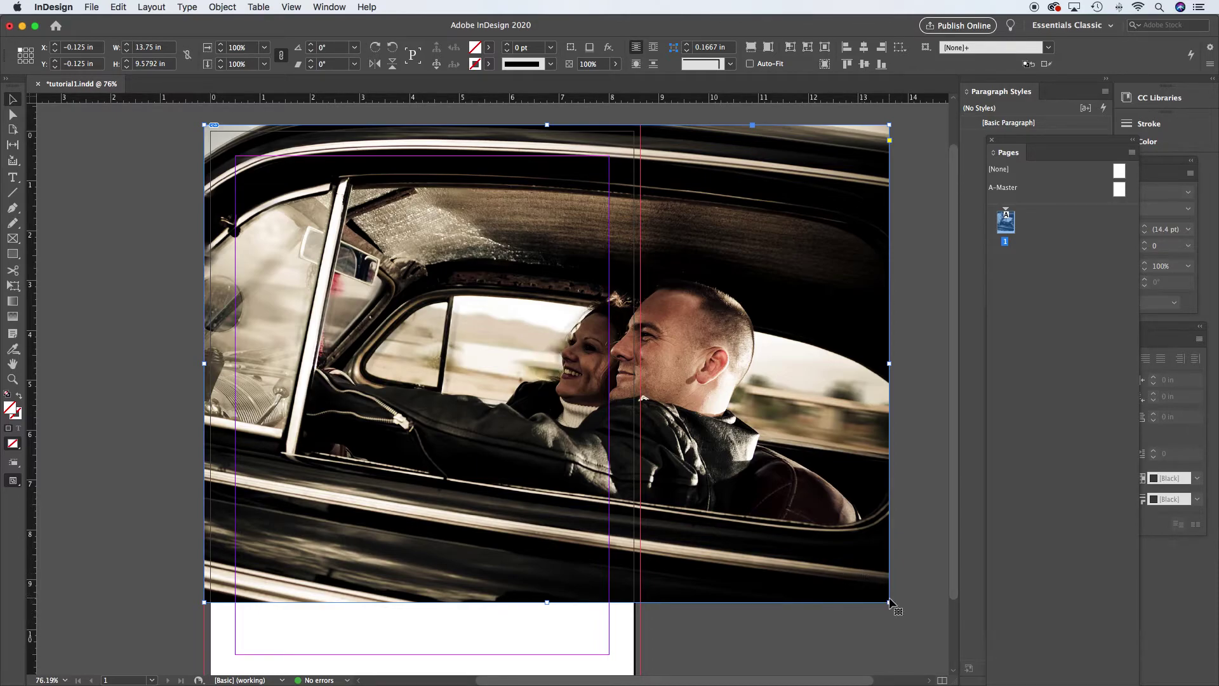
left_click_drag(889, 603, 640, 427)
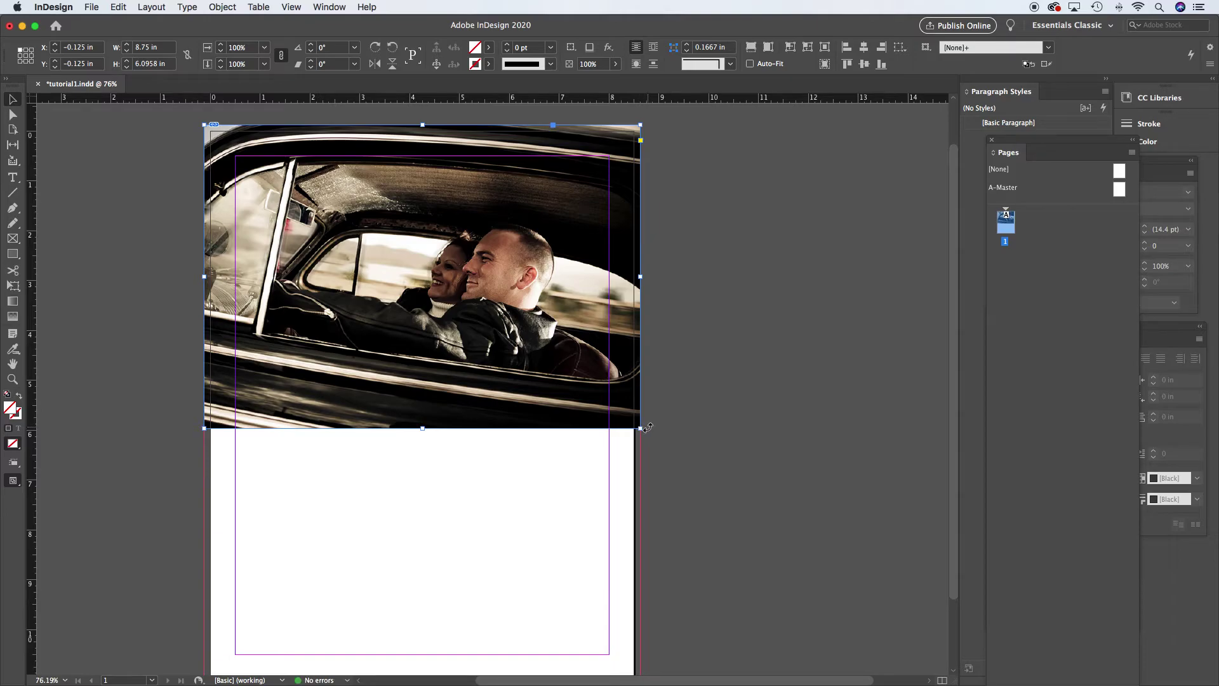
Undo the scale-down so the hot-rod photo is back to 13.75 × 9.5792 in, and reselect its frame.
key("super+z")
left_click(911, 428)
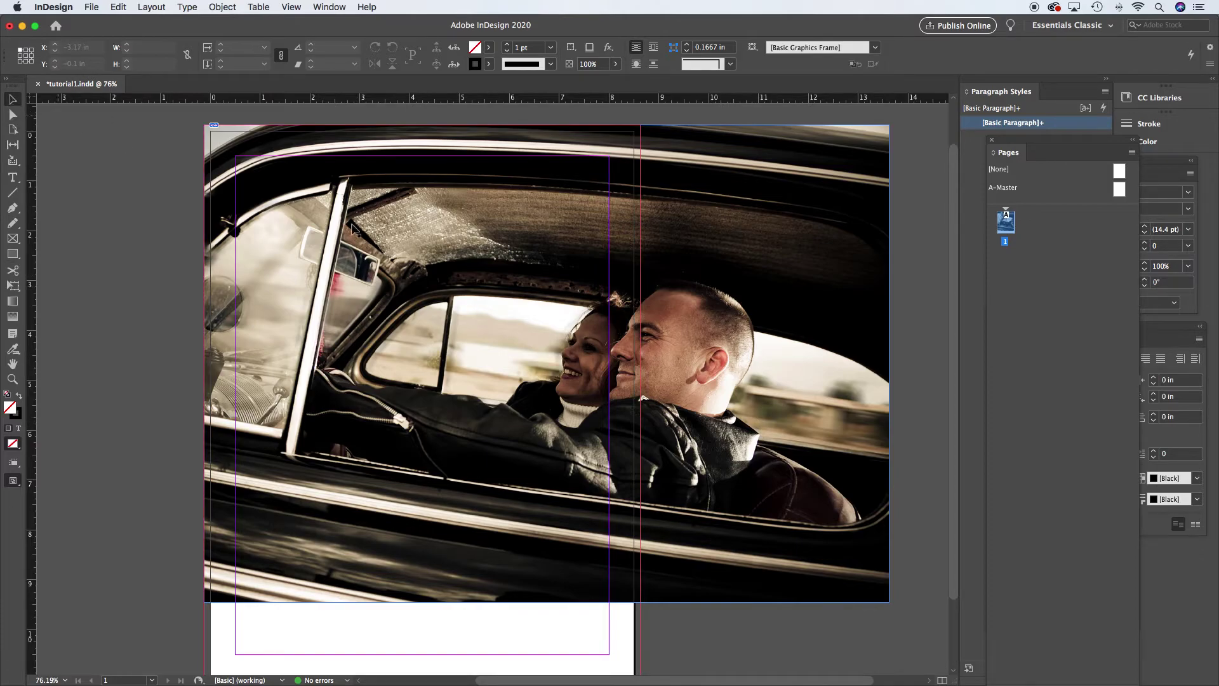
left_click(798, 335)
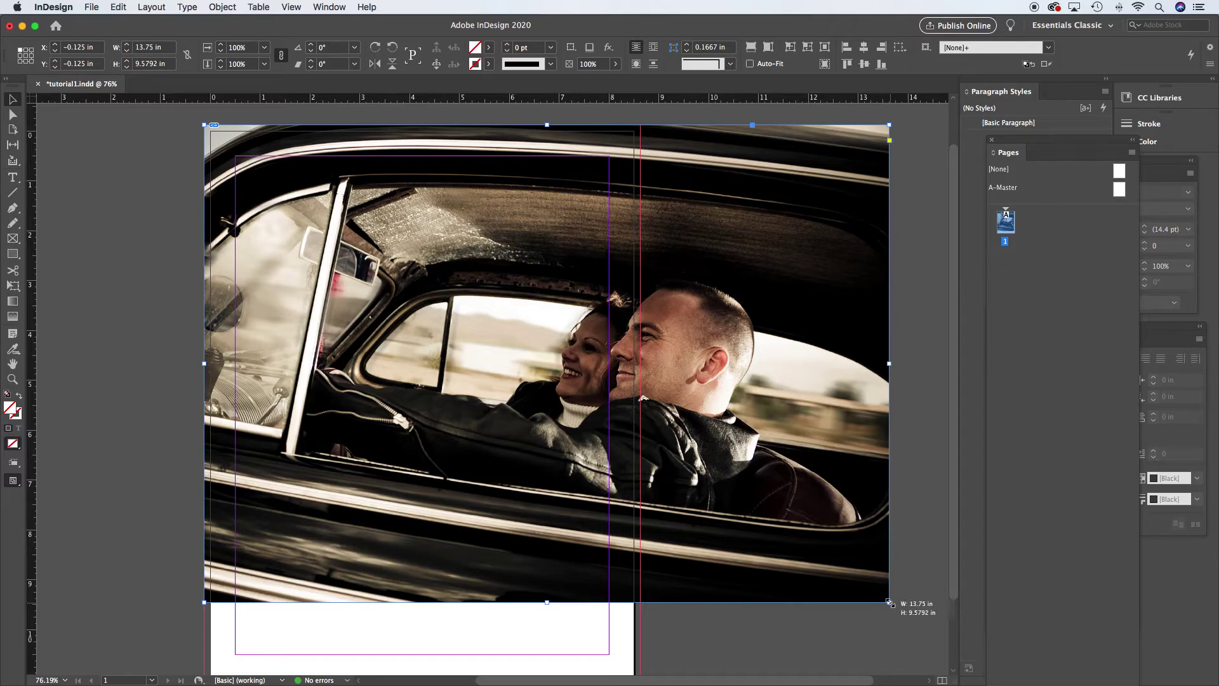
Try resizing the frame by its corner, then fit the photo to fill the frame proportionally.
left_click_drag(890, 603, 640, 428)
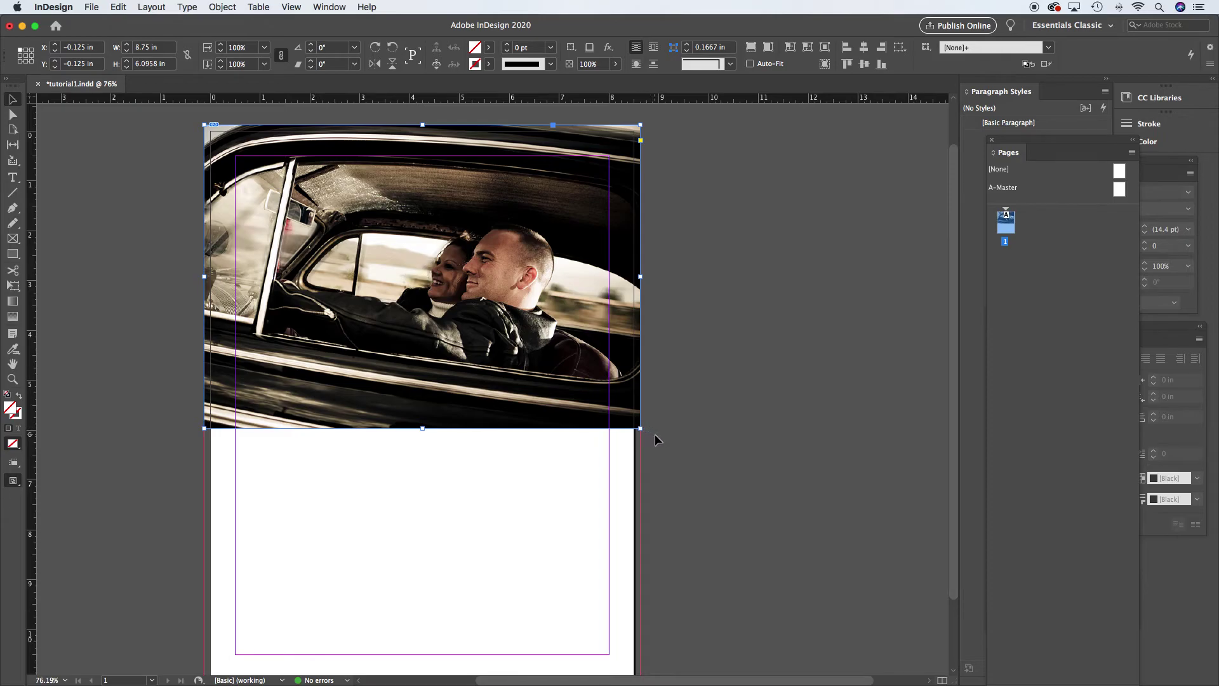
left_click_drag(656, 439, 694, 481)
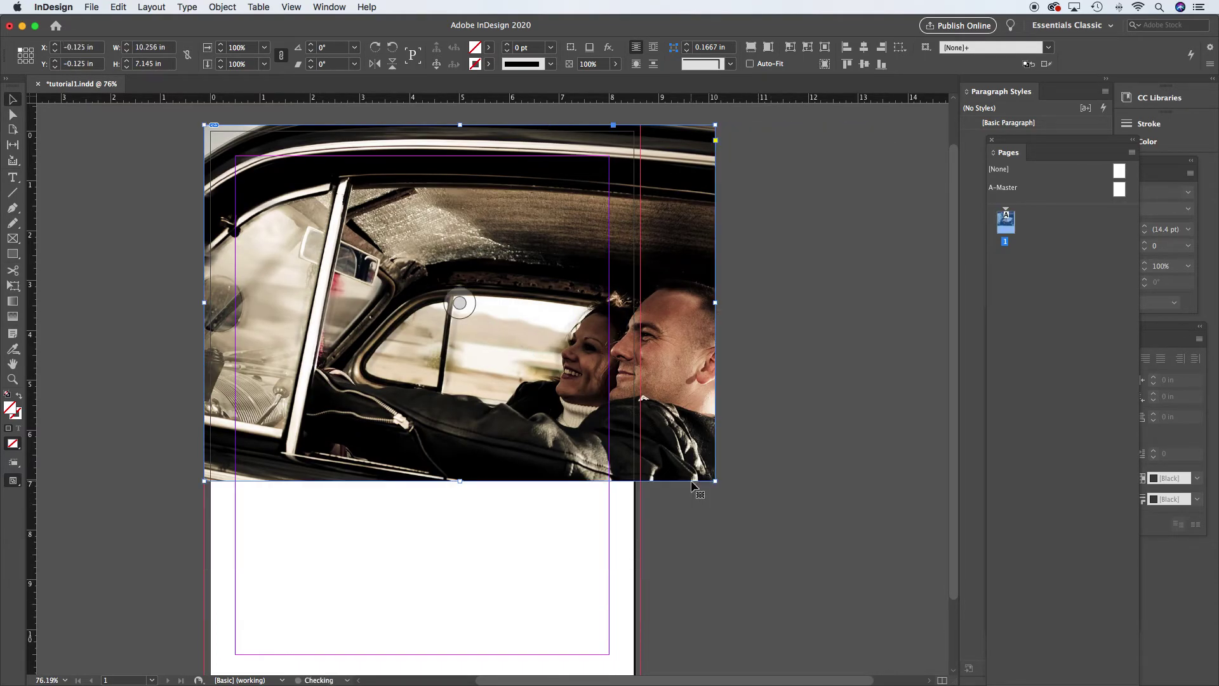
left_click(460, 305)
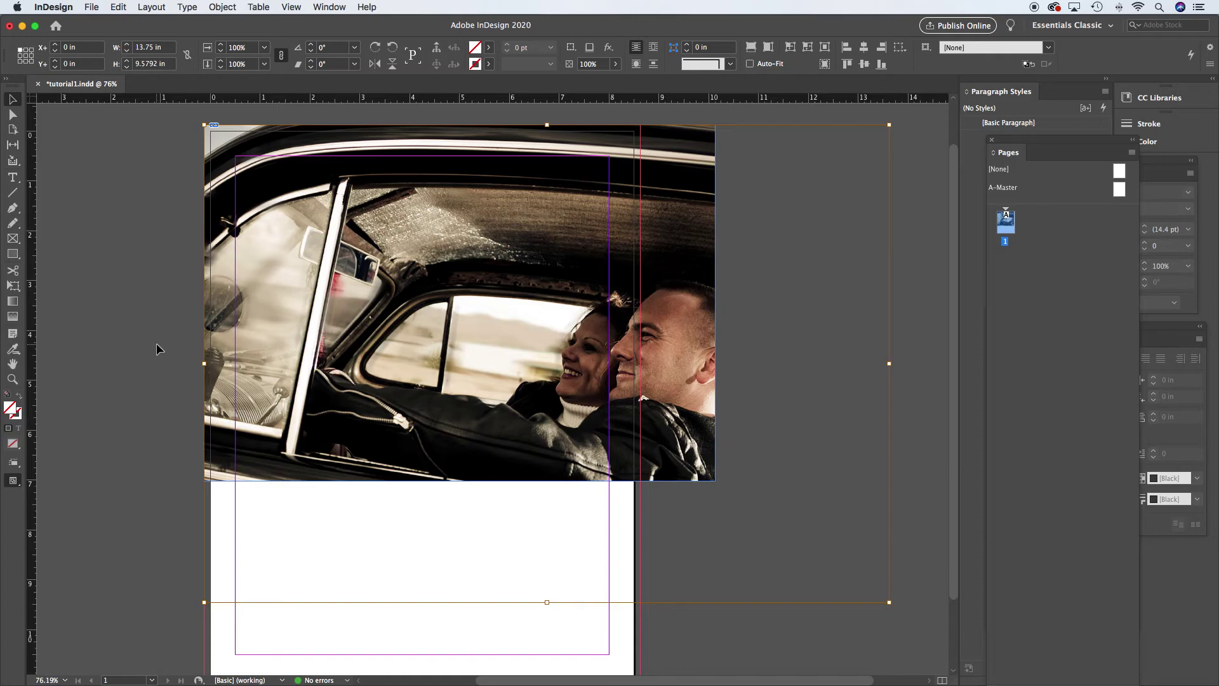
key("super+alt+shift+c")
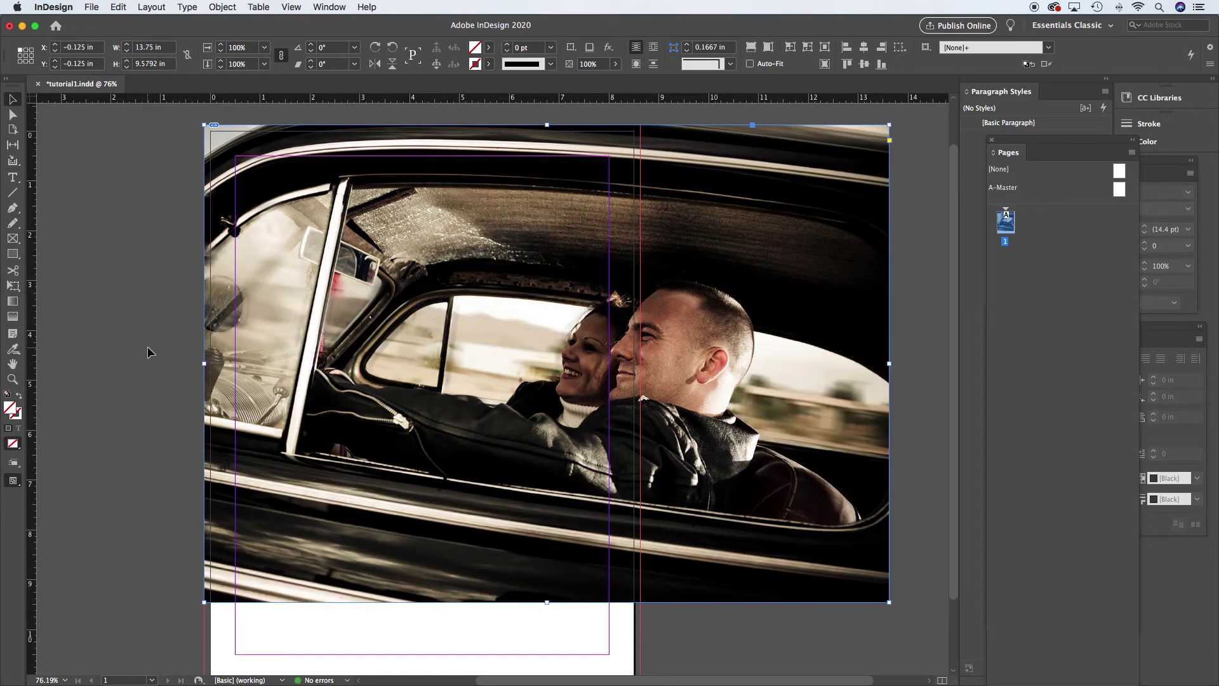
Scale the frame and photo down together to 8.7632 × 6.105 in, ending at the page's right edge.
left_click(148, 352)
left_click(870, 585)
left_click_drag(888, 603, 642, 430)
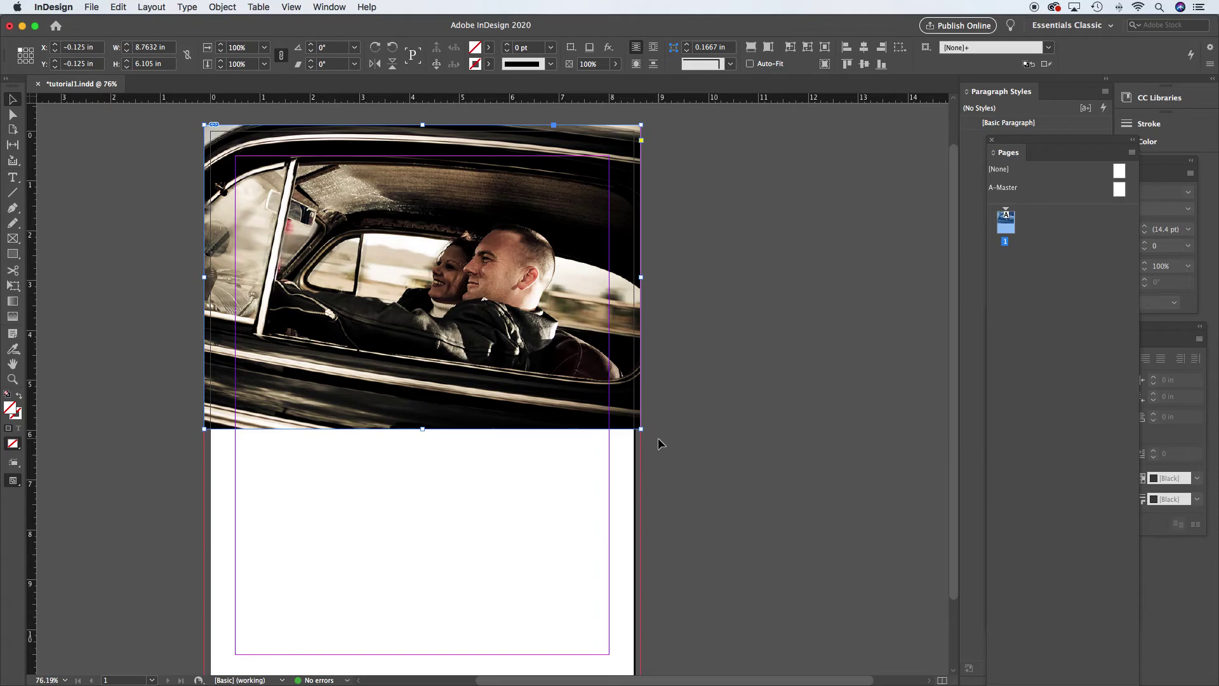
Try shrinking the frame from its corner and right side, undoing each to keep it 8.75 in wide.
left_click_drag(640, 429, 550, 366)
key("super+z")
left_click_drag(641, 277, 518, 275)
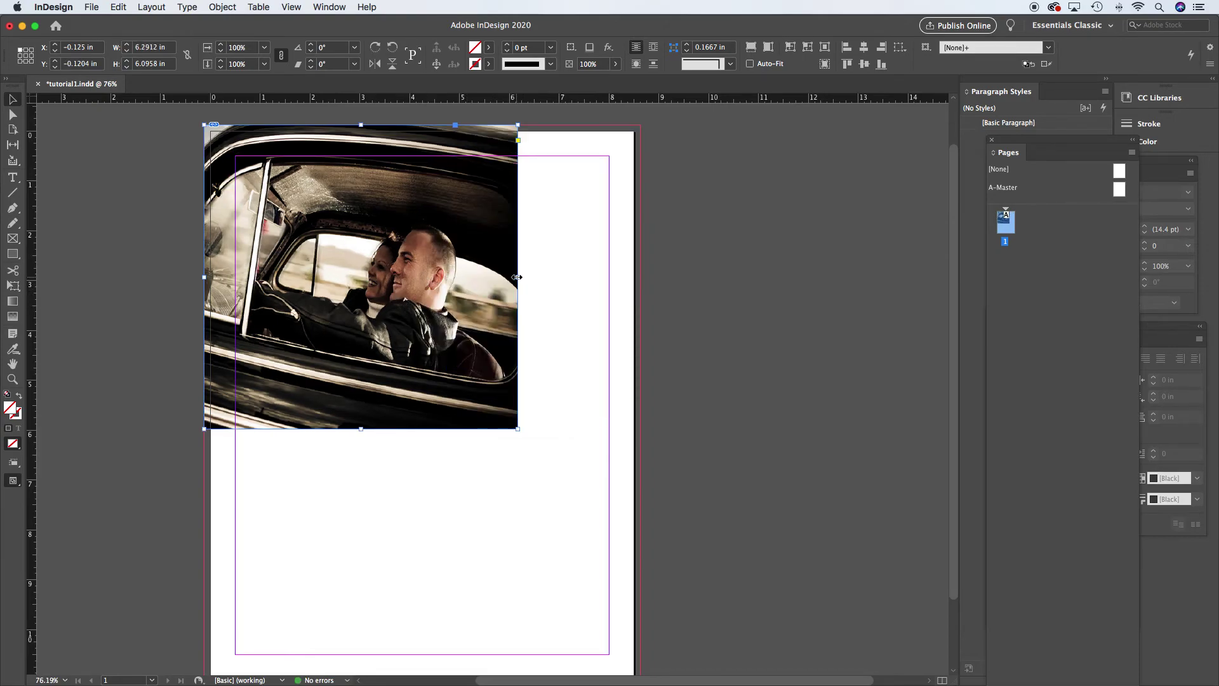
key("cmd+z")
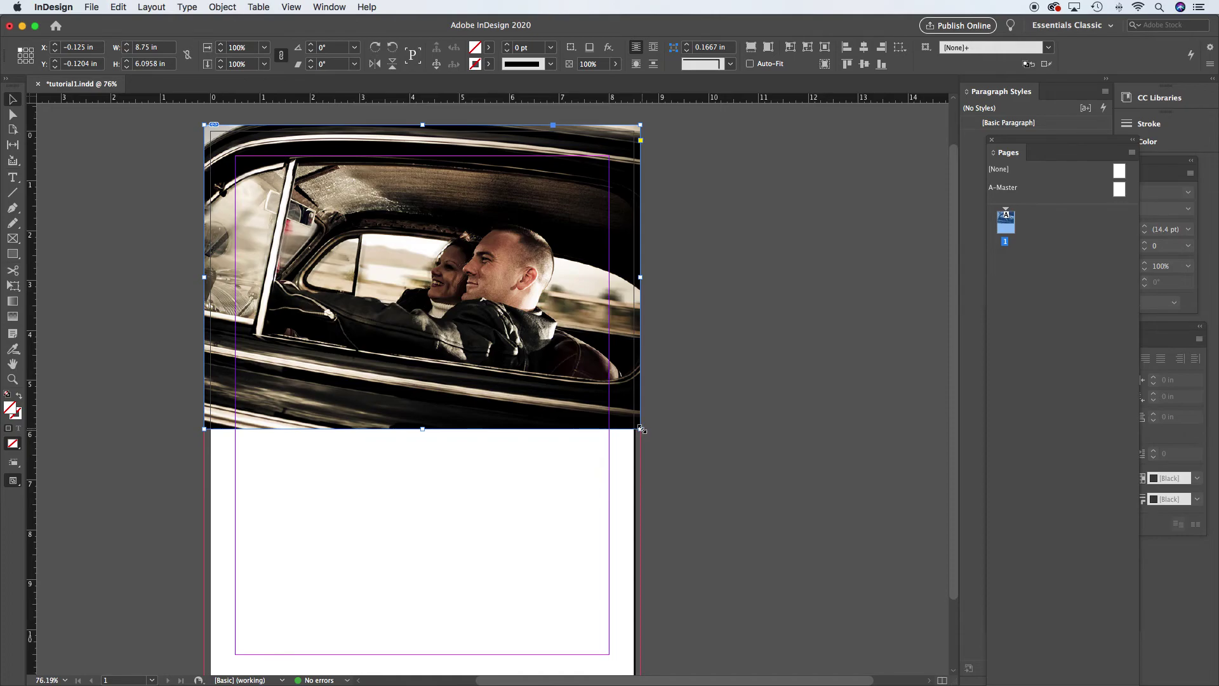
left_click_drag(641, 429, 544, 360)
key("super+z")
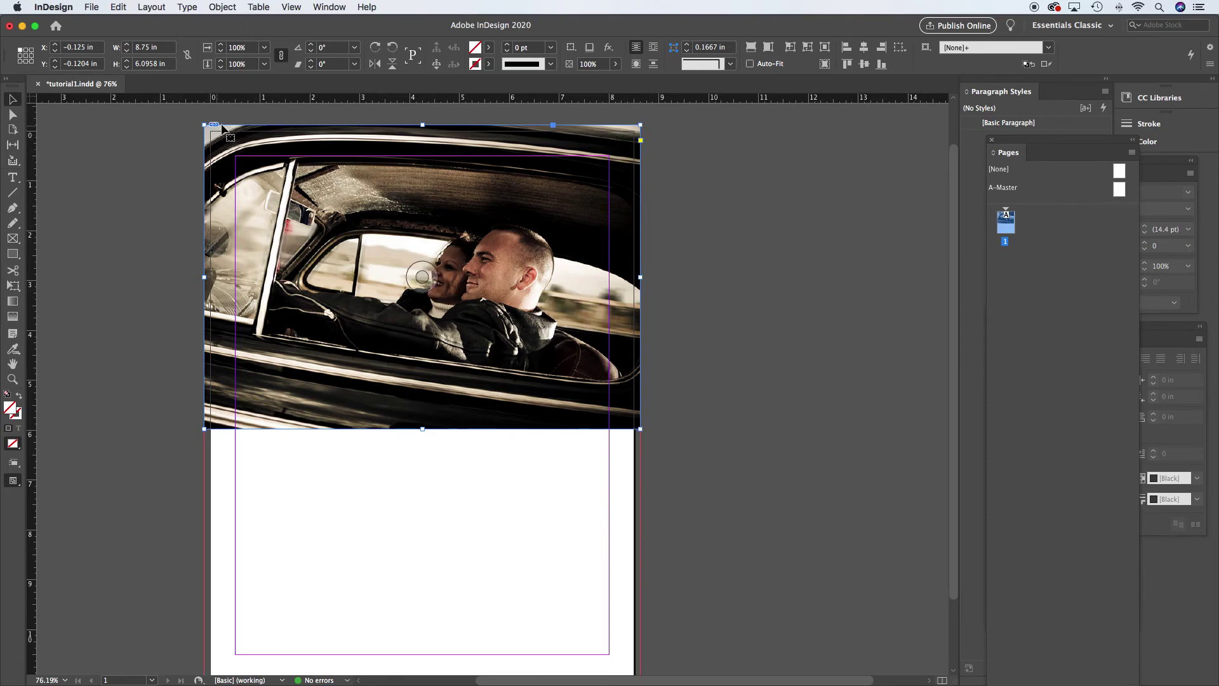
left_click(715, 414)
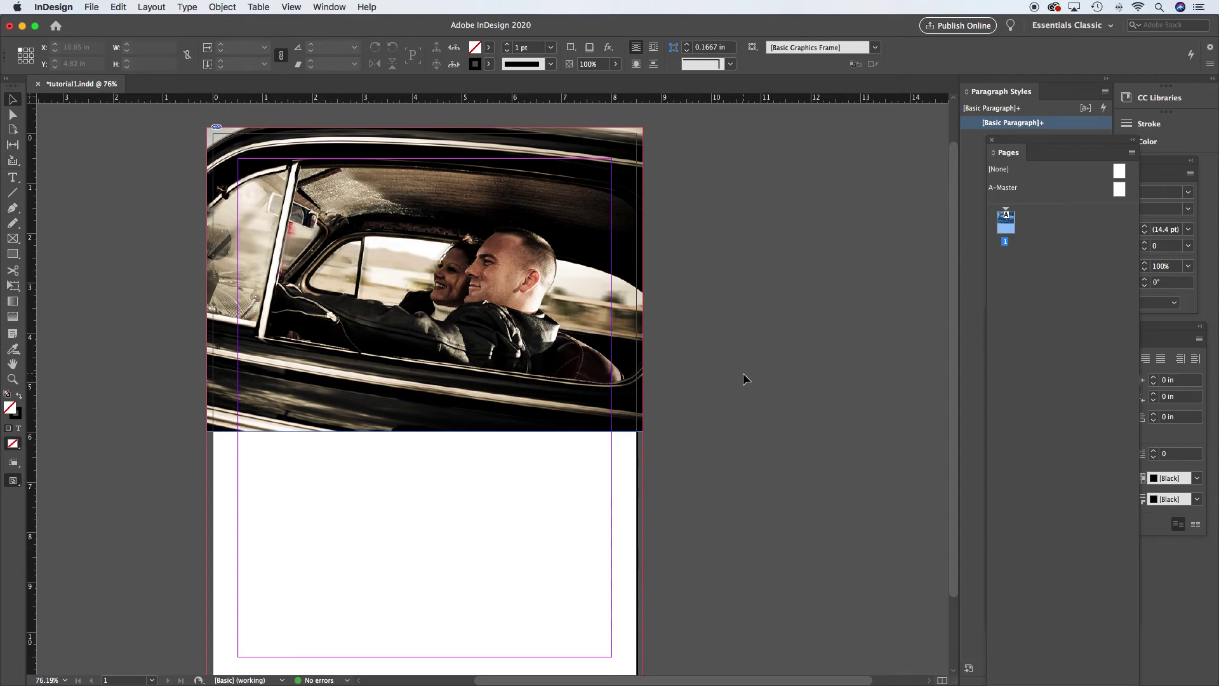
Switch to Preview screen mode and move the page toward the middle of the window.
key("w")
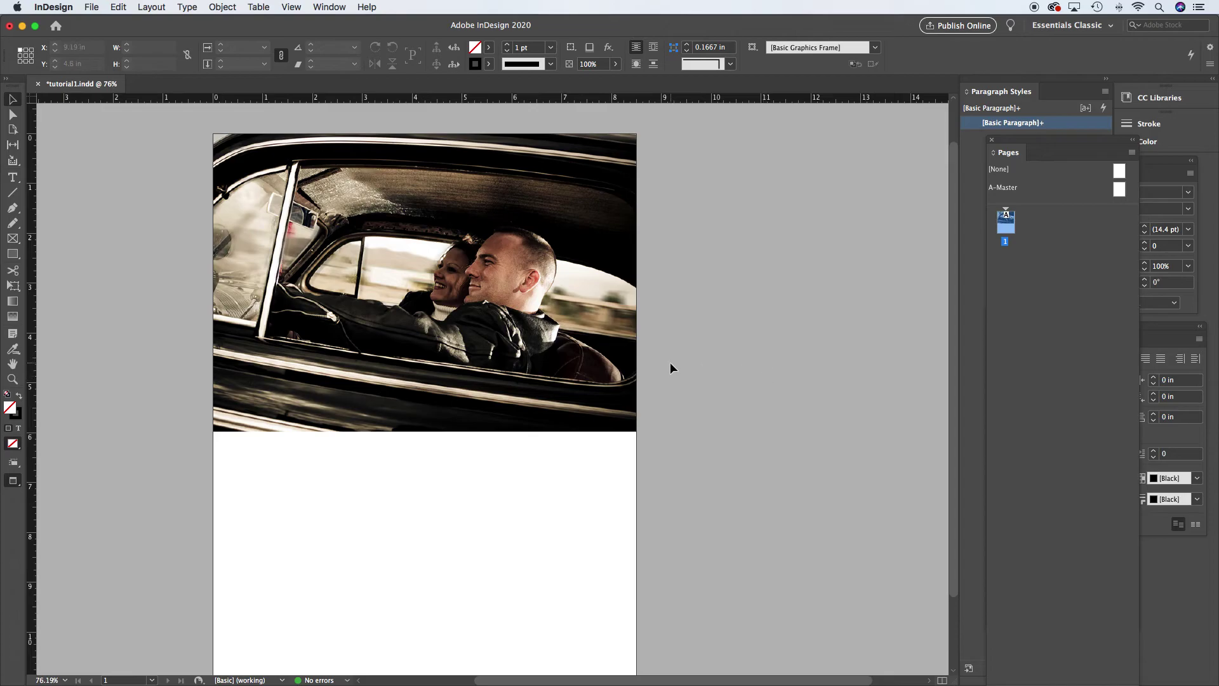
left_click_drag(571, 351, 654, 354)
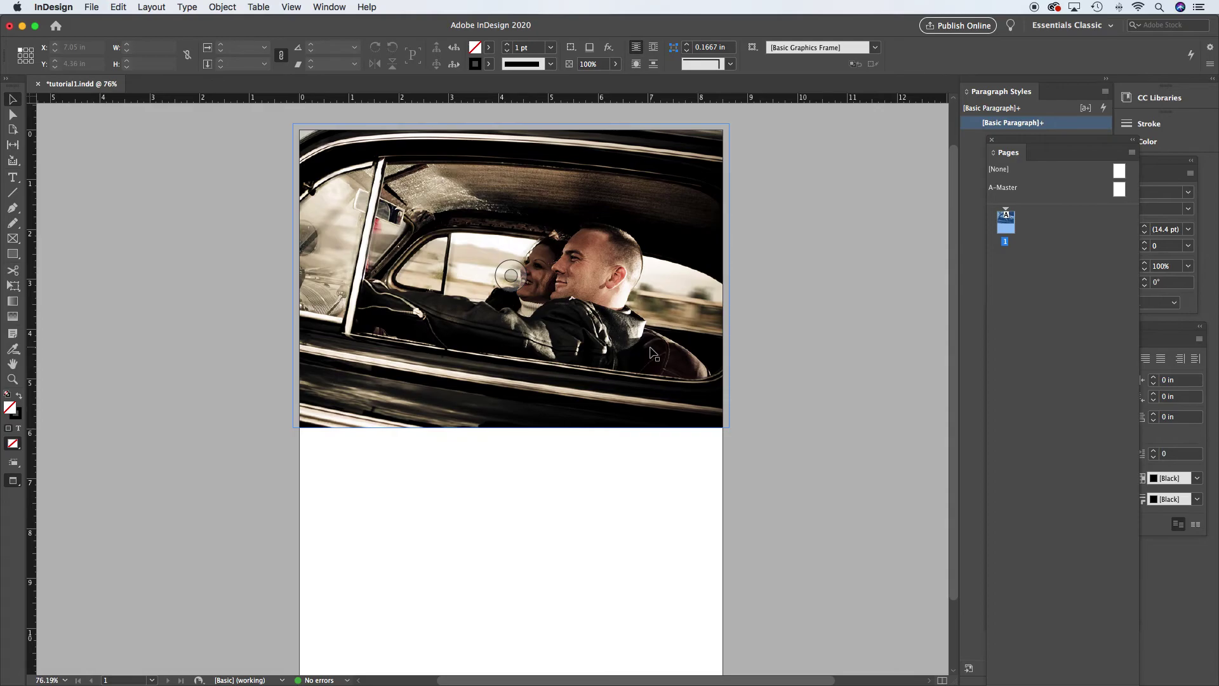
left_click(91, 7)
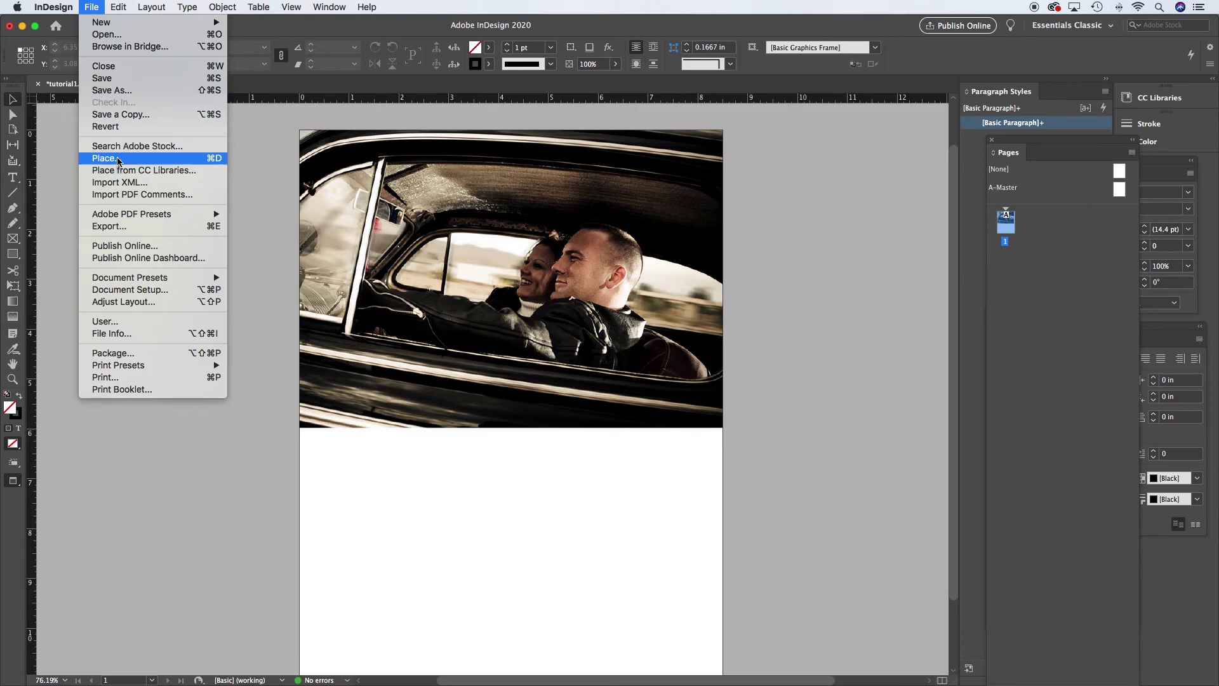
Set View > Display Performance to High Quality Display and confirm it is checked.
left_click(91, 7)
left_click(293, 7)
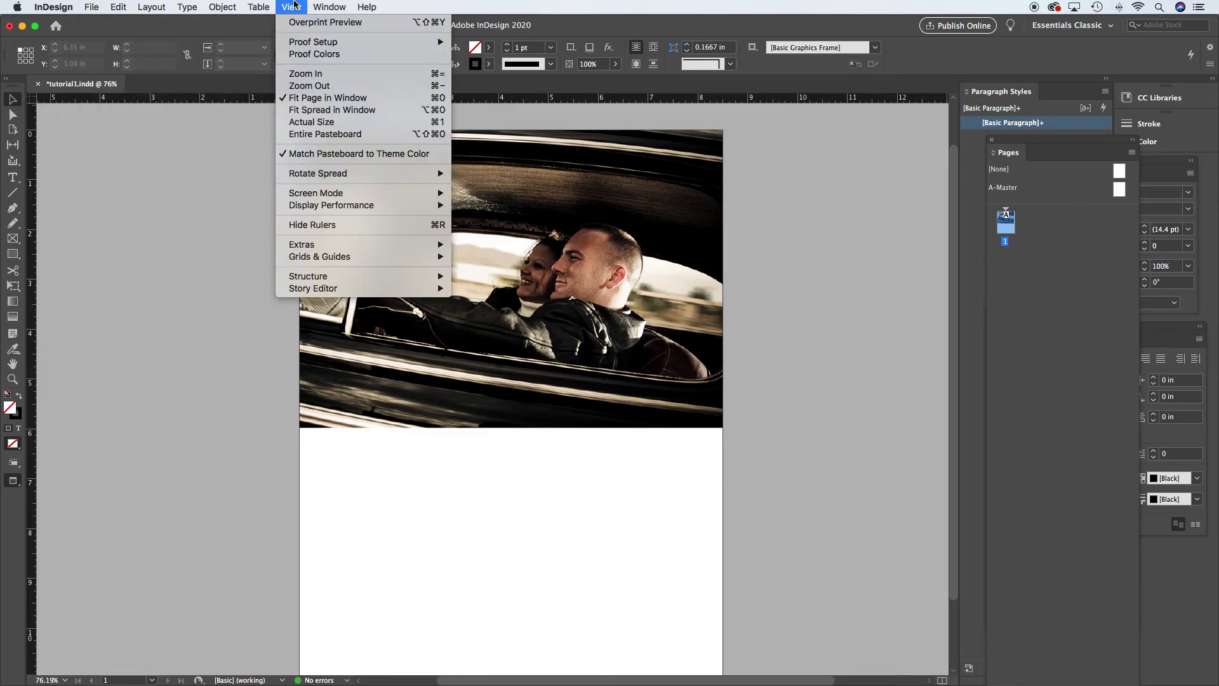
mouse_move(330, 206)
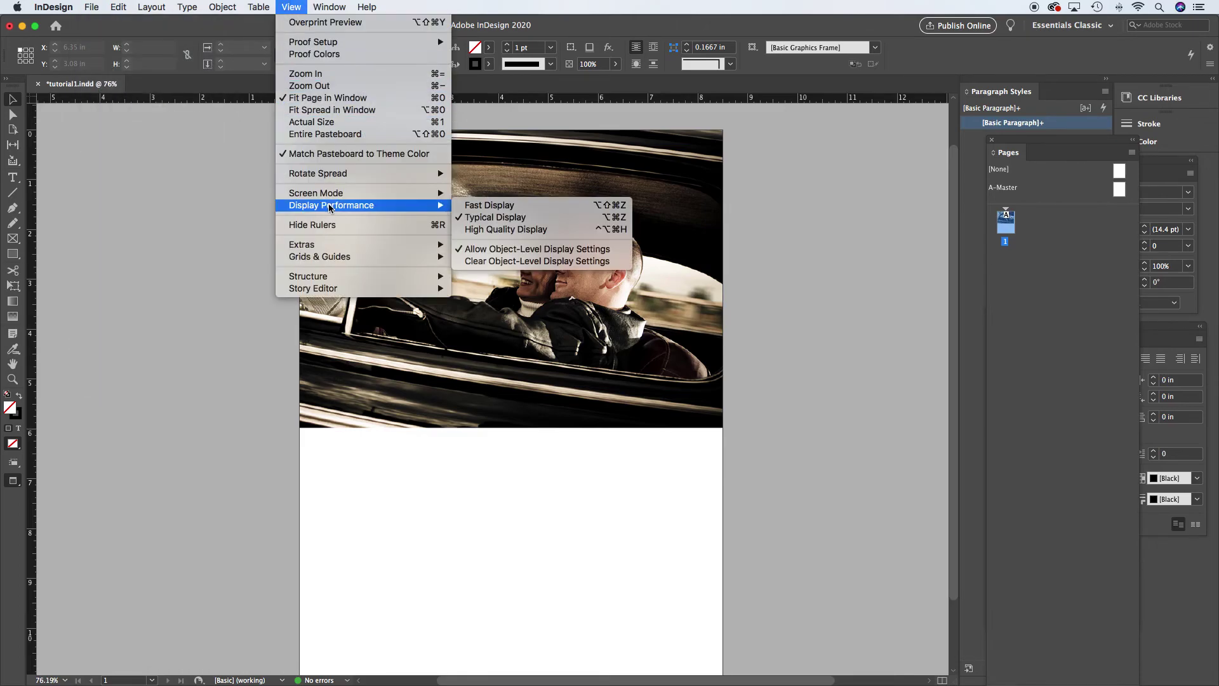
left_click(502, 233)
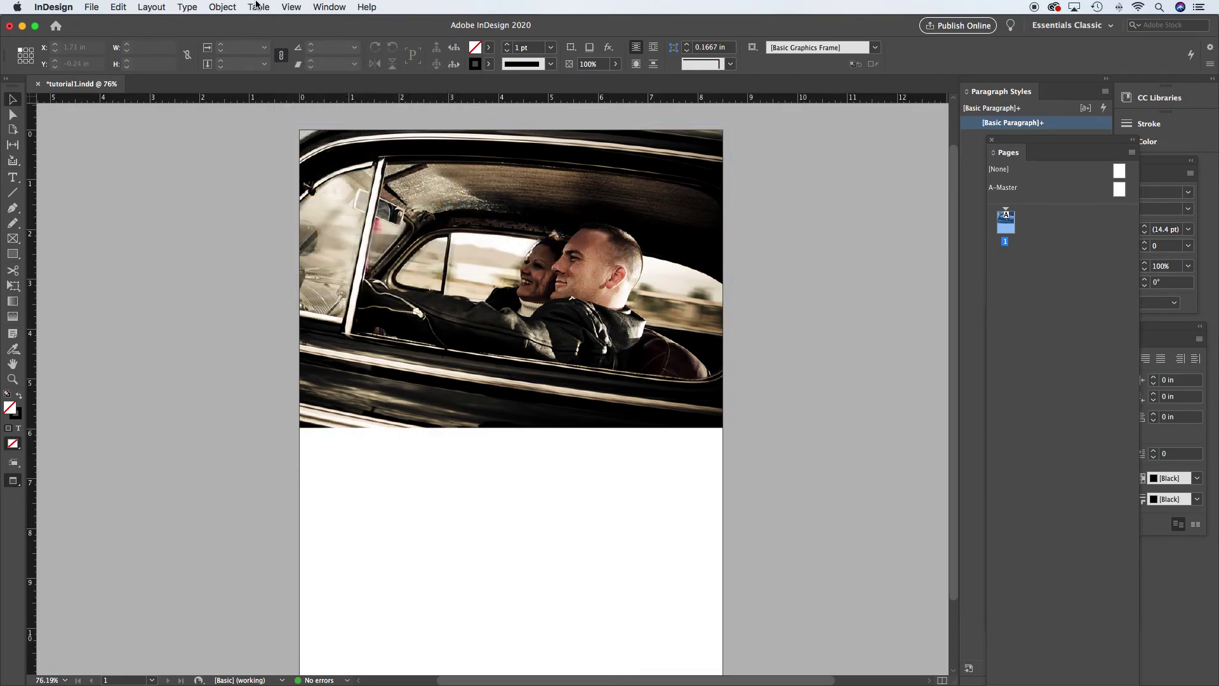
left_click(292, 7)
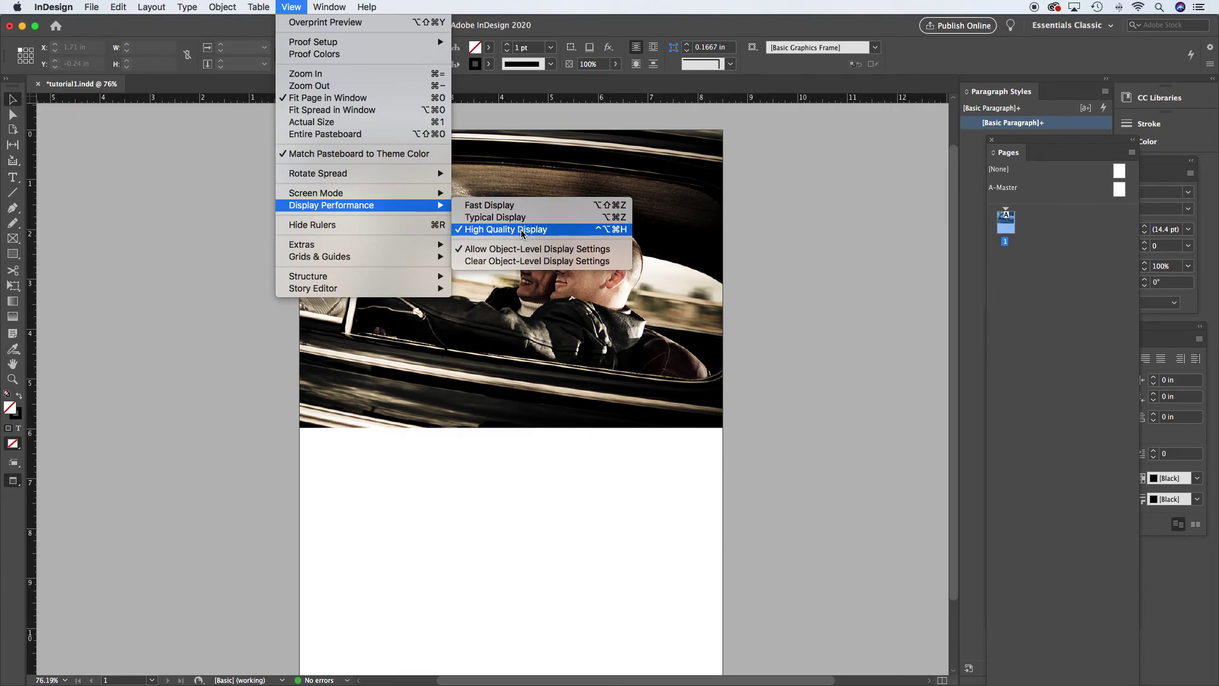
mouse_move(222, 7)
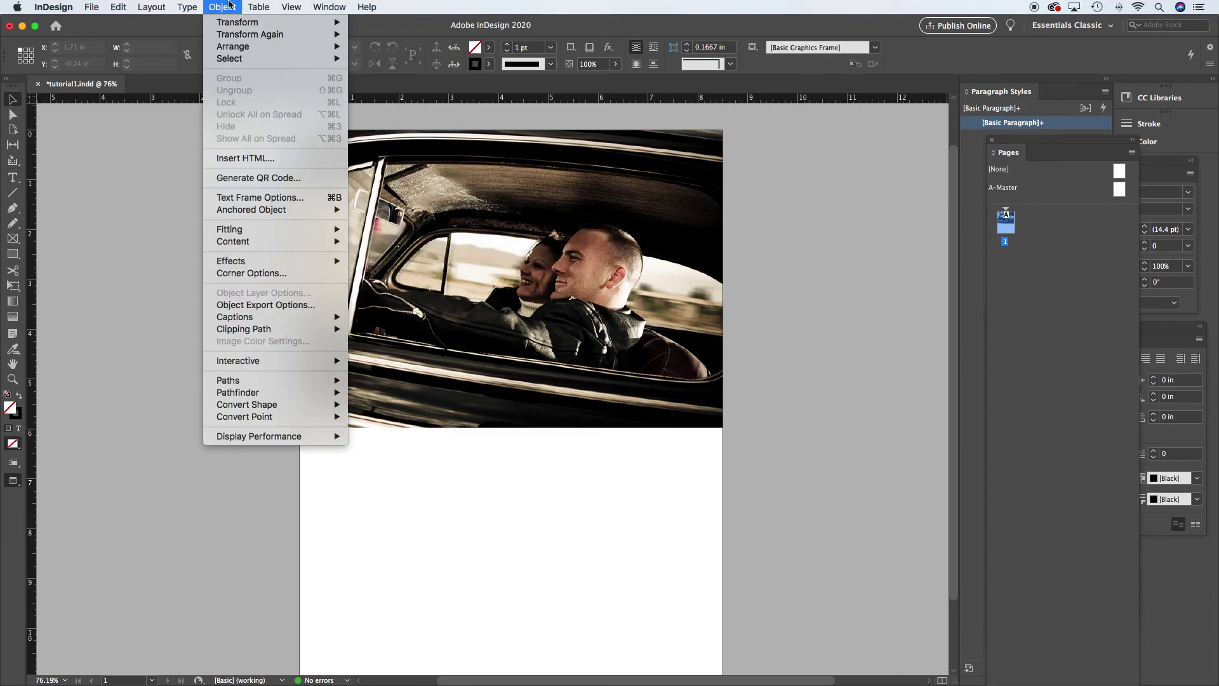
mouse_move(283, 443)
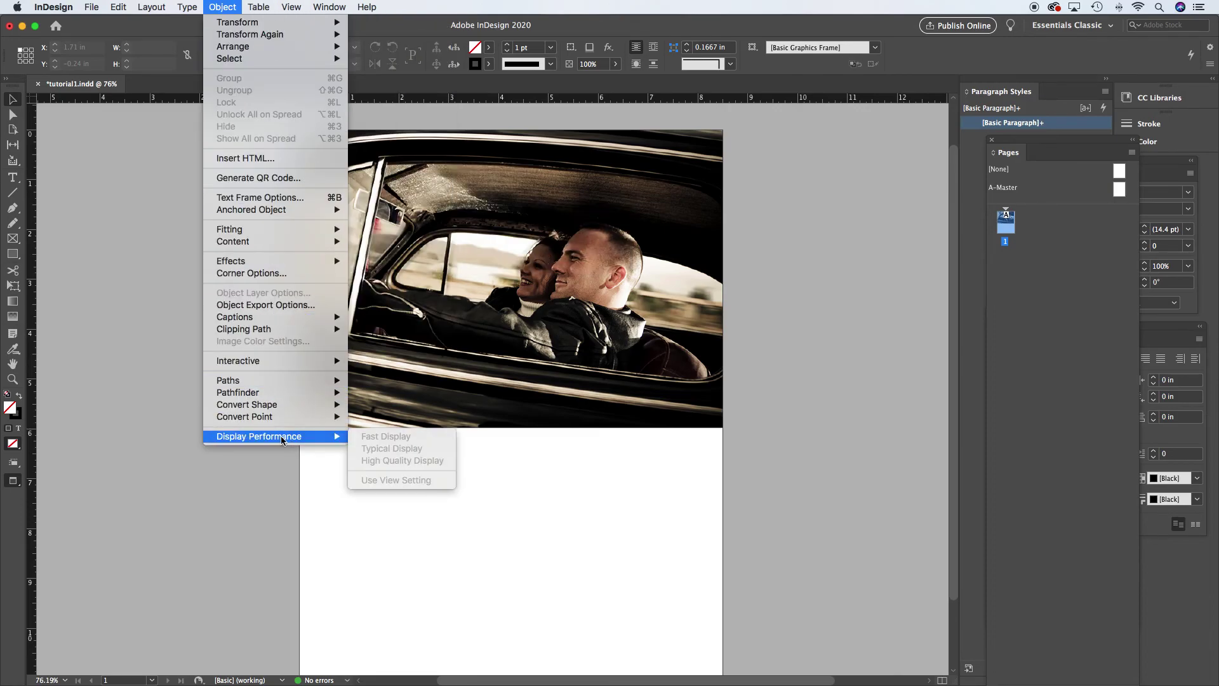
left_click(806, 280)
left_click(292, 7)
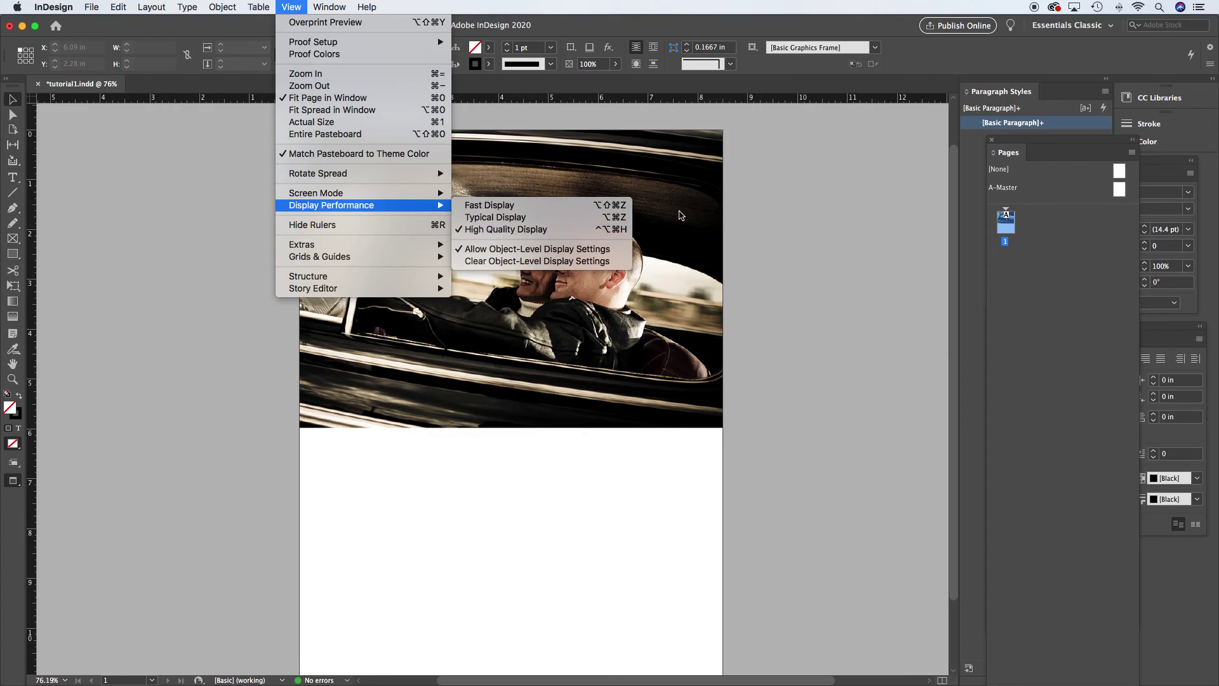
left_click(777, 225)
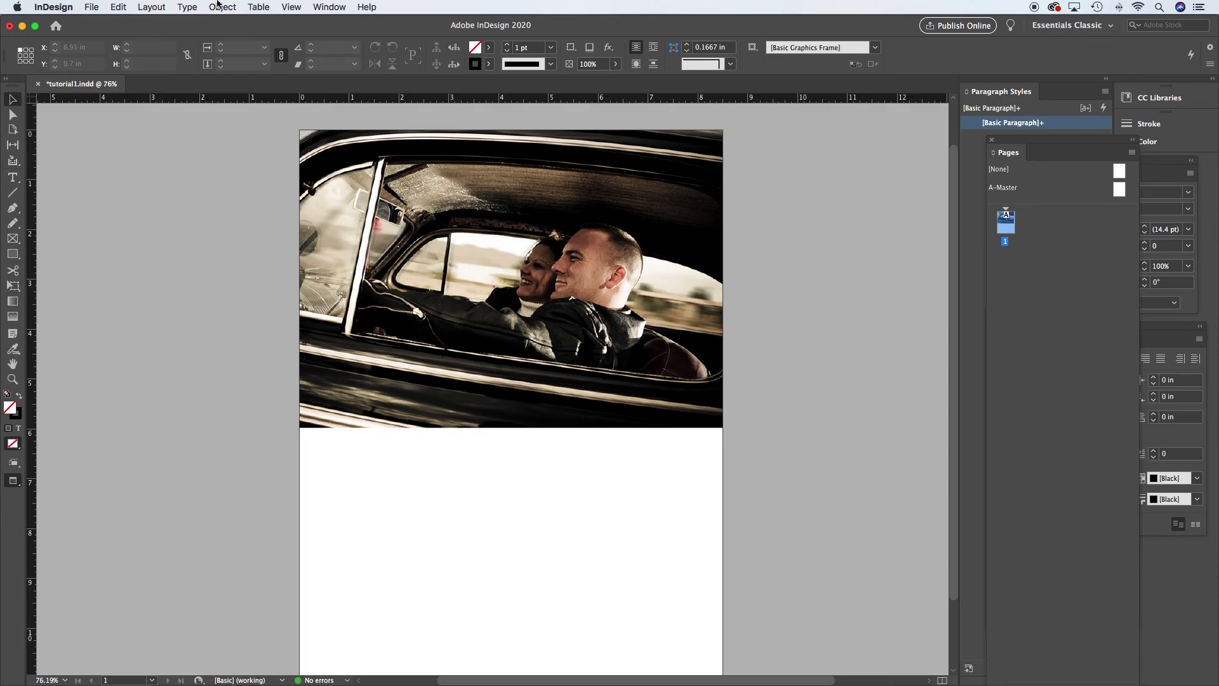
left_click(290, 7)
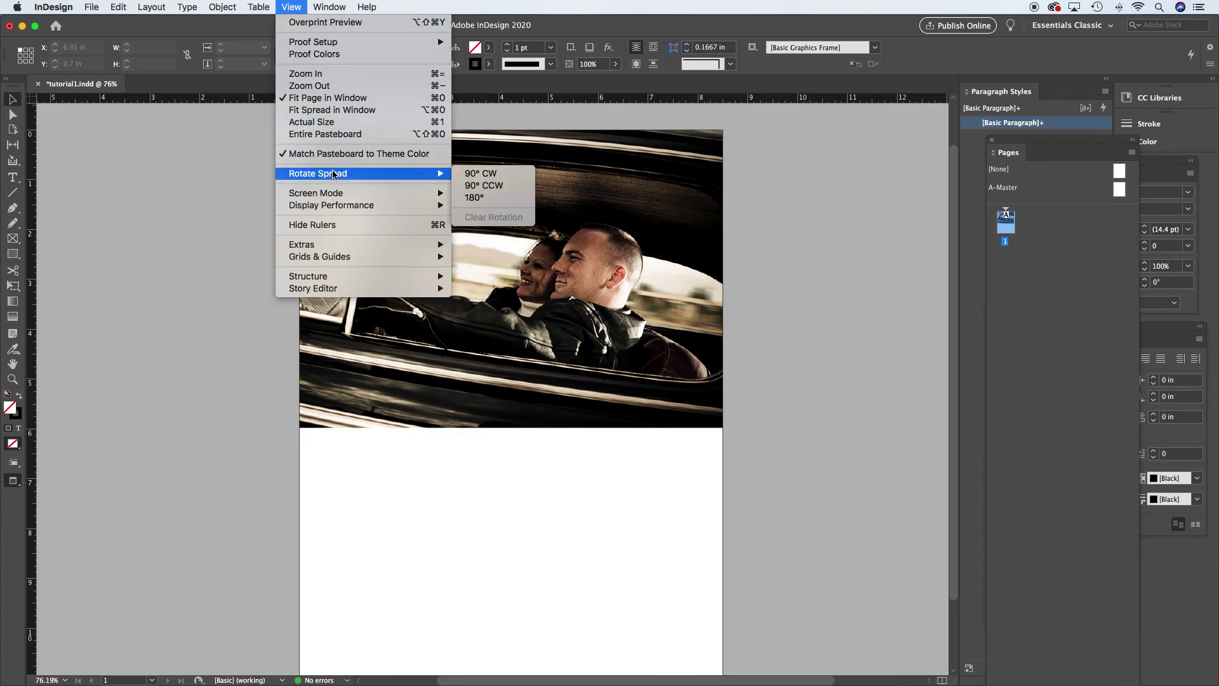
mouse_move(338, 207)
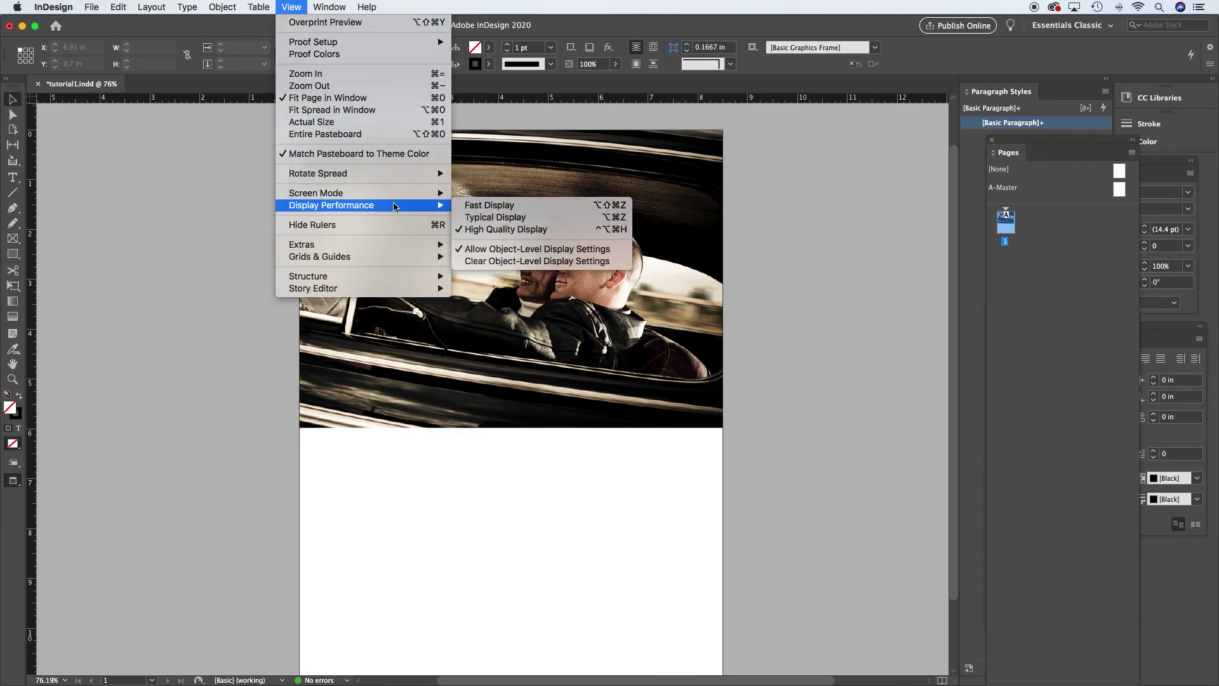
left_click(807, 218)
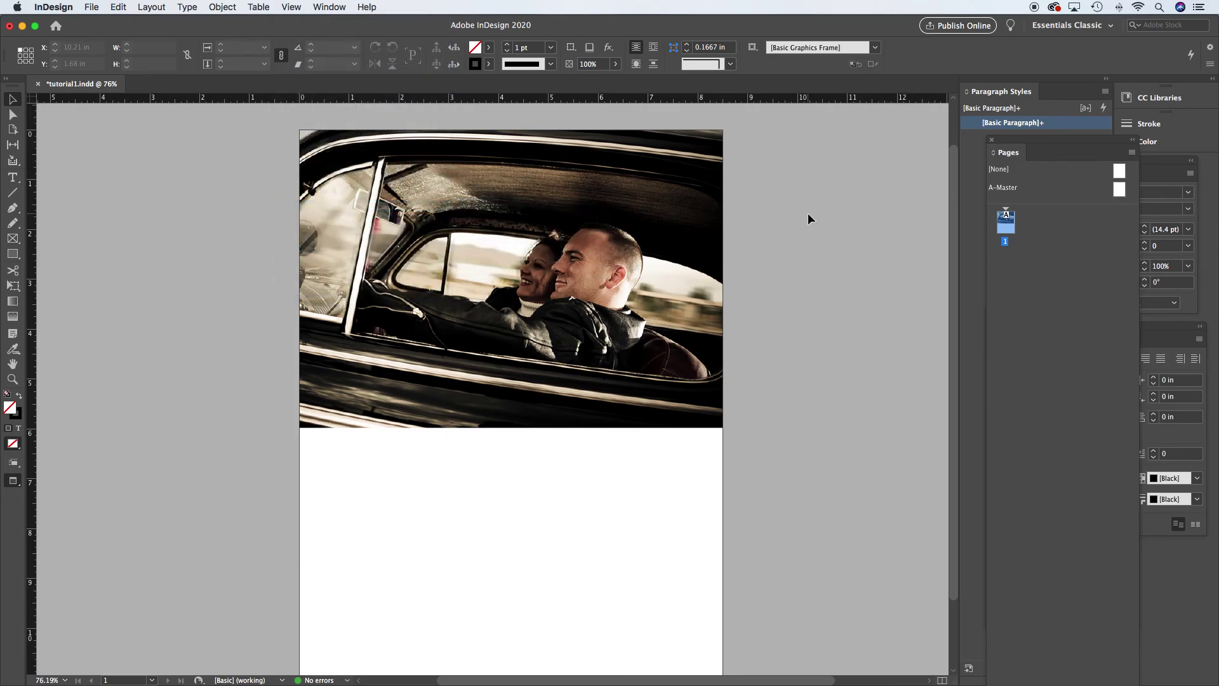
Return to Normal screen mode and check the photo frame measures 8.75 × 6.0958 in.
scroll(809, 215, "down", 1)
scroll(808, 214, "right", 1)
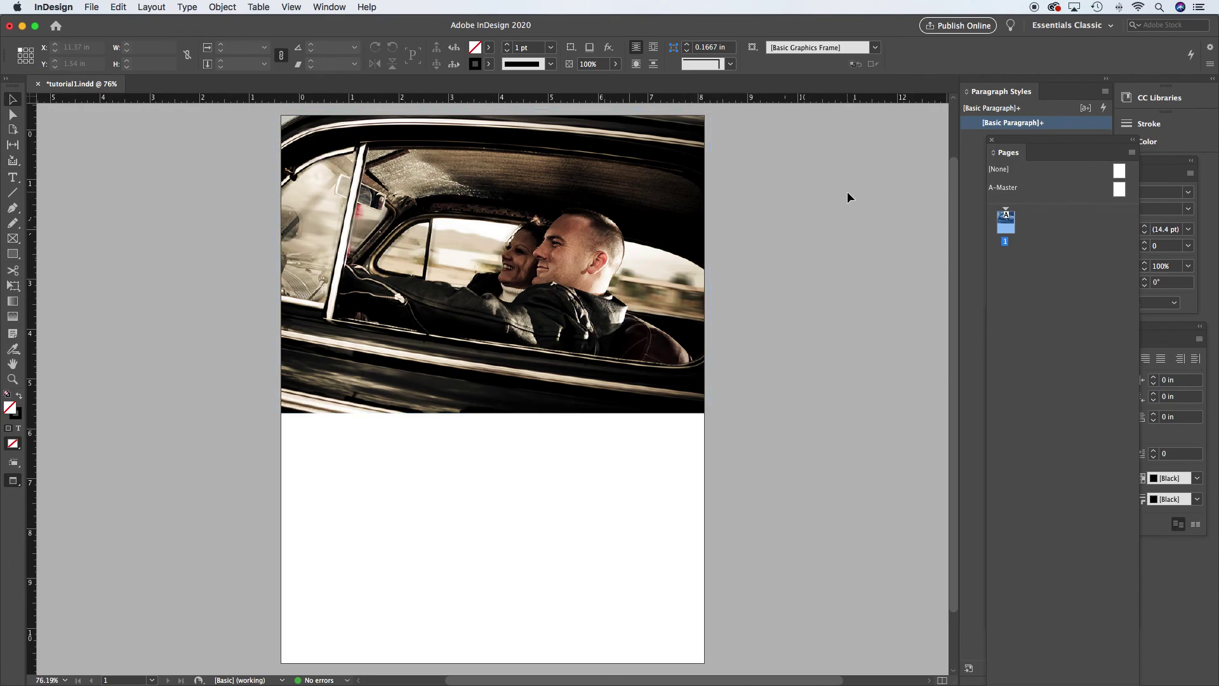
key("w")
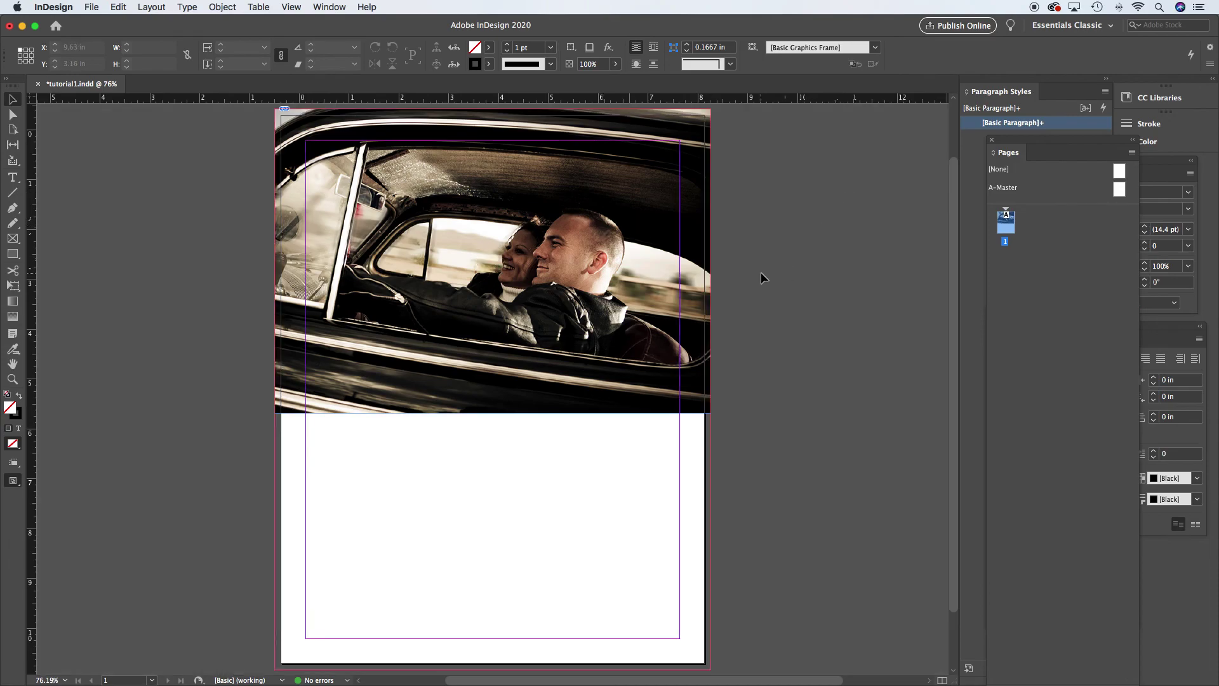
left_click(619, 274)
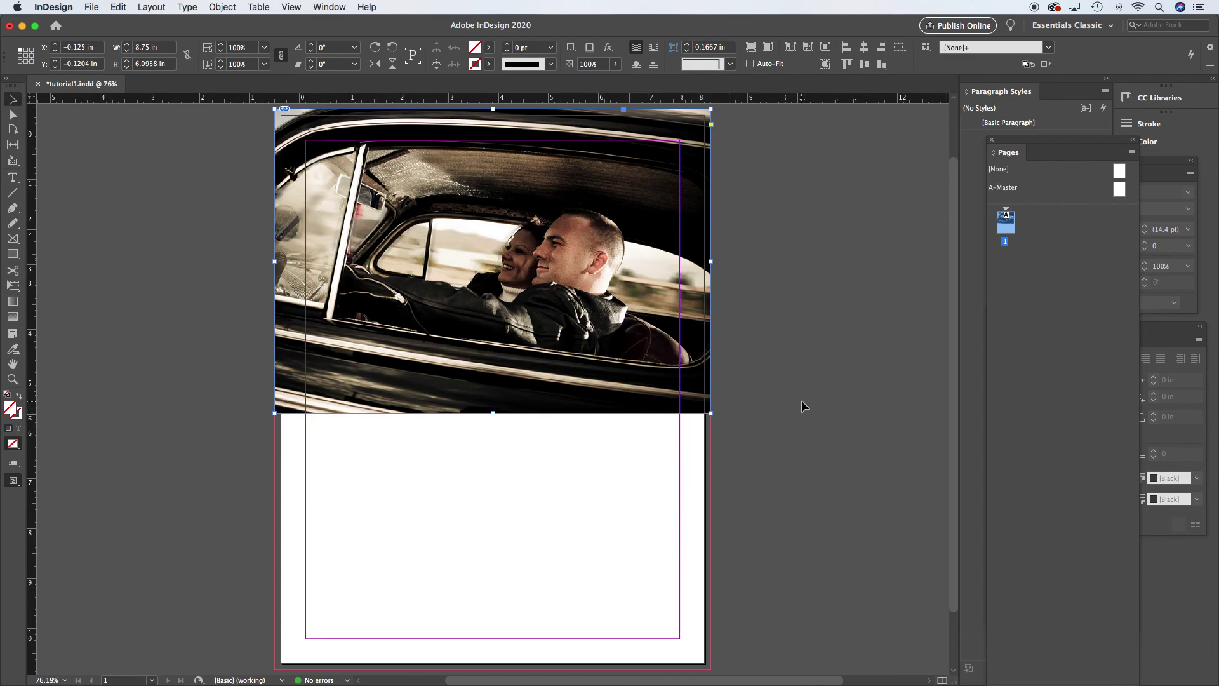
left_click(783, 385)
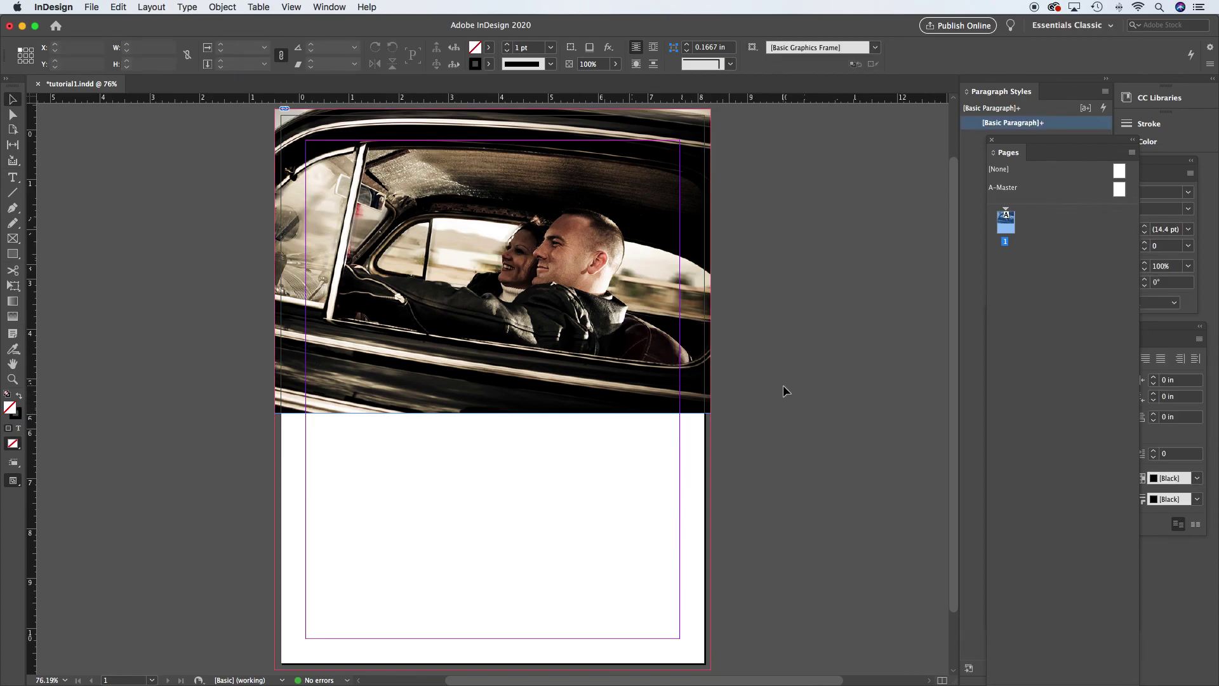